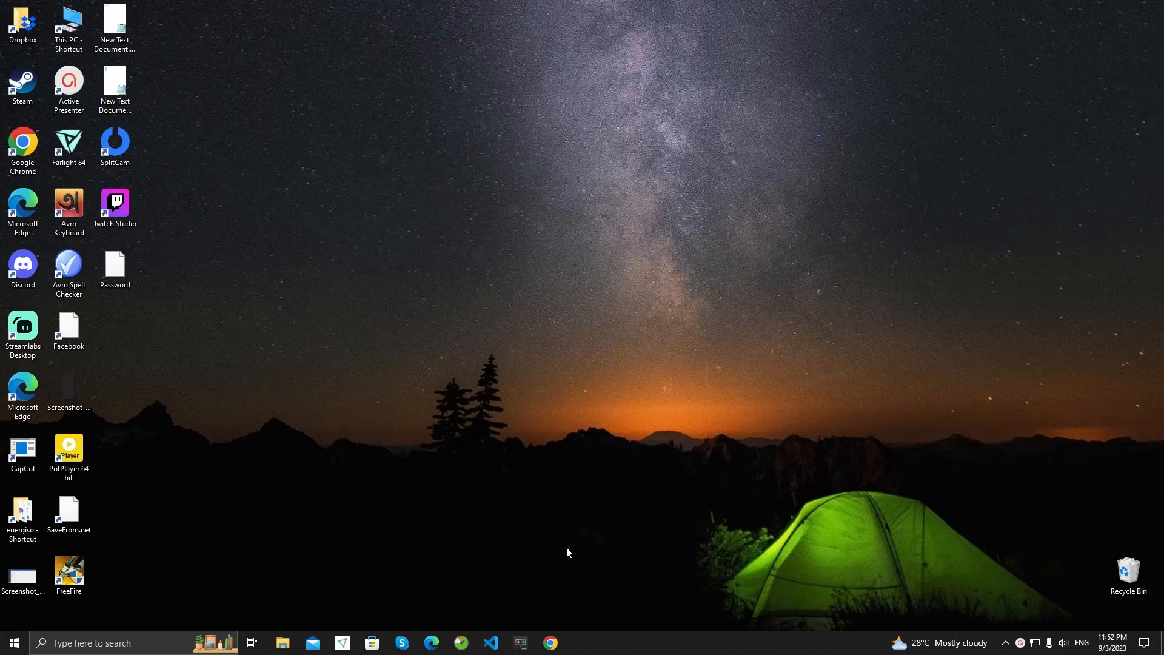
# Step: Switch to Google Chrome and search the web for xampp
pyautogui.click(551, 643)
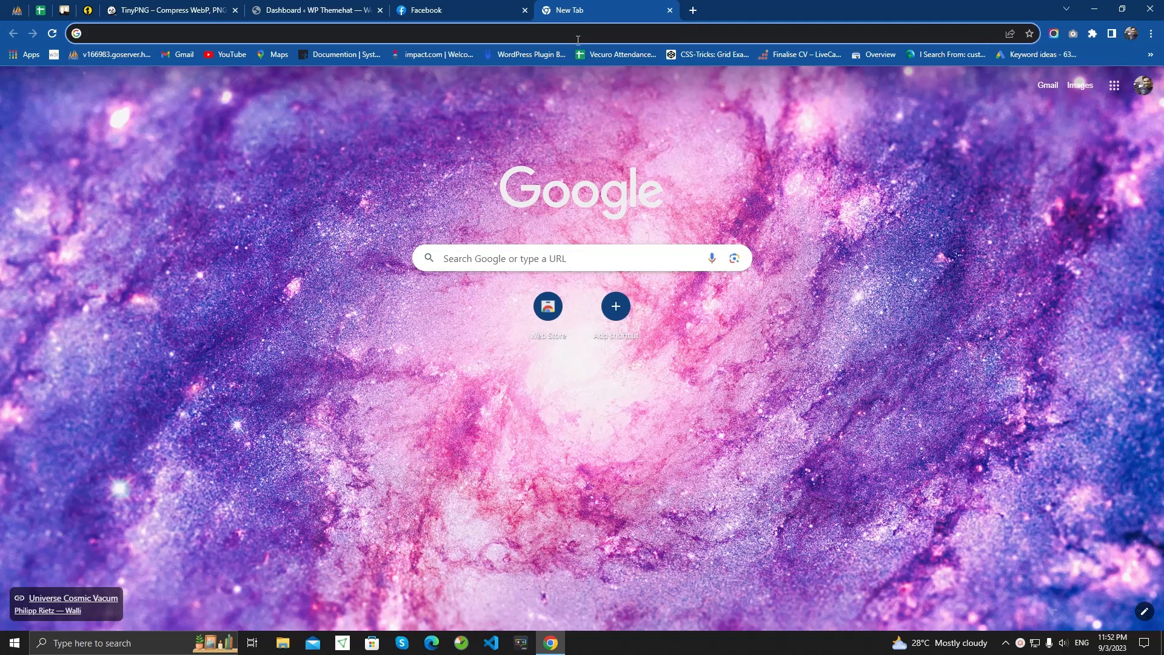
pyautogui.write('xampp')
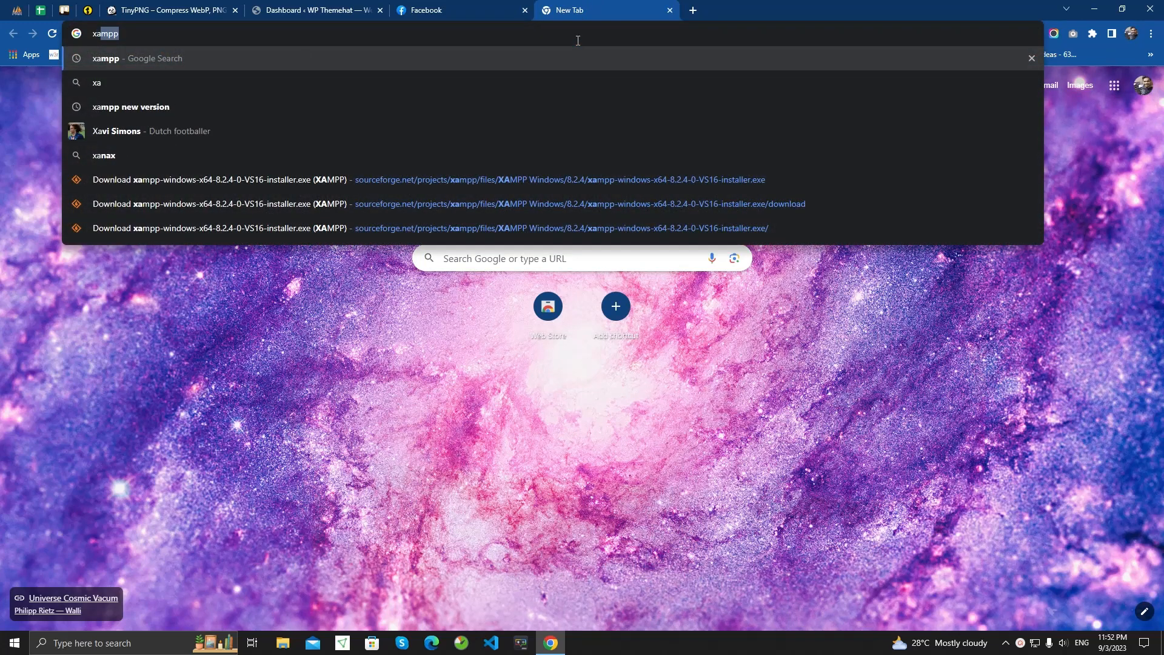
pyautogui.press('Return')
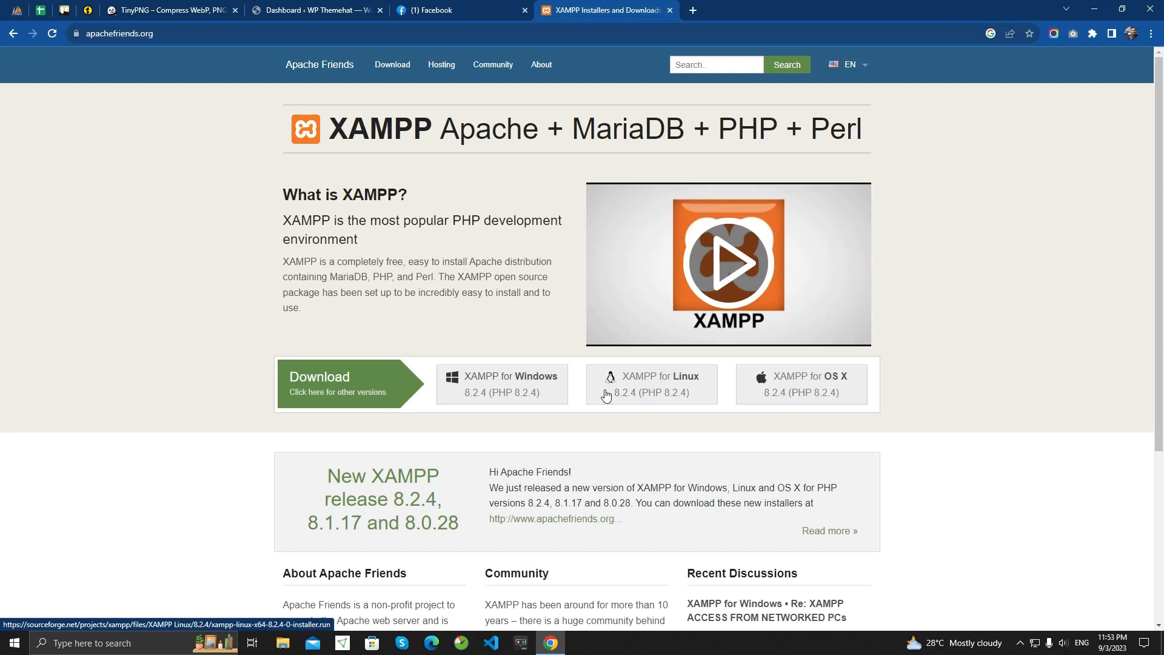
# Step: Start downloading the XAMPP for Windows 8.2.4 installer, keep the blocked file and pause its download
pyautogui.click(499, 388)
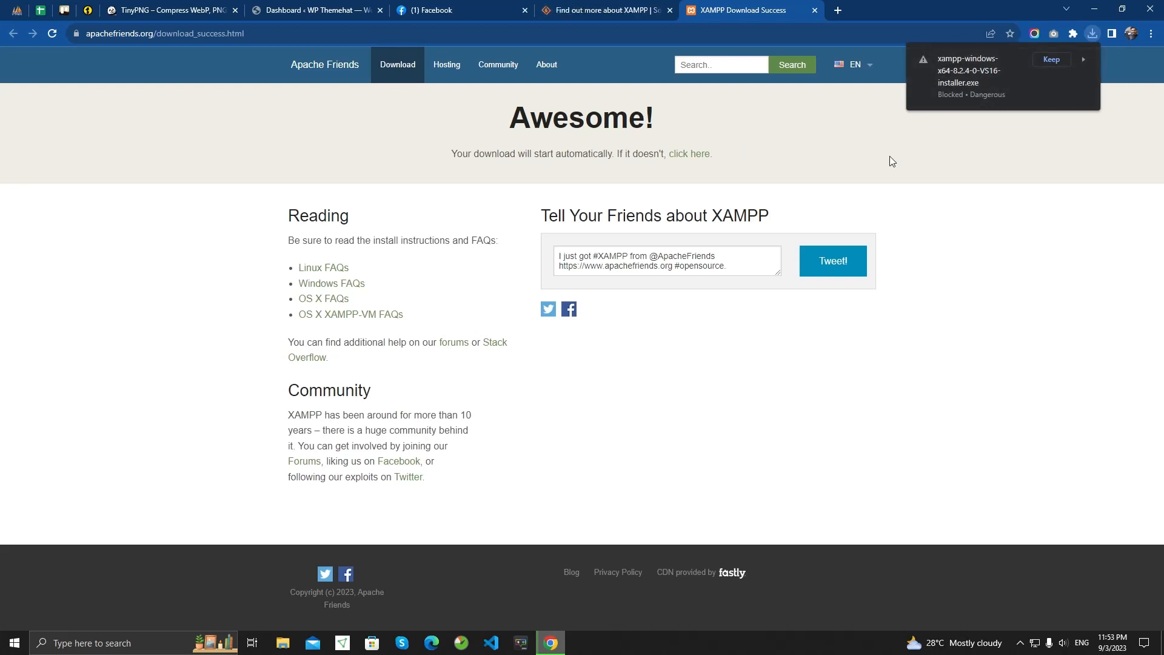
pyautogui.click(1058, 60)
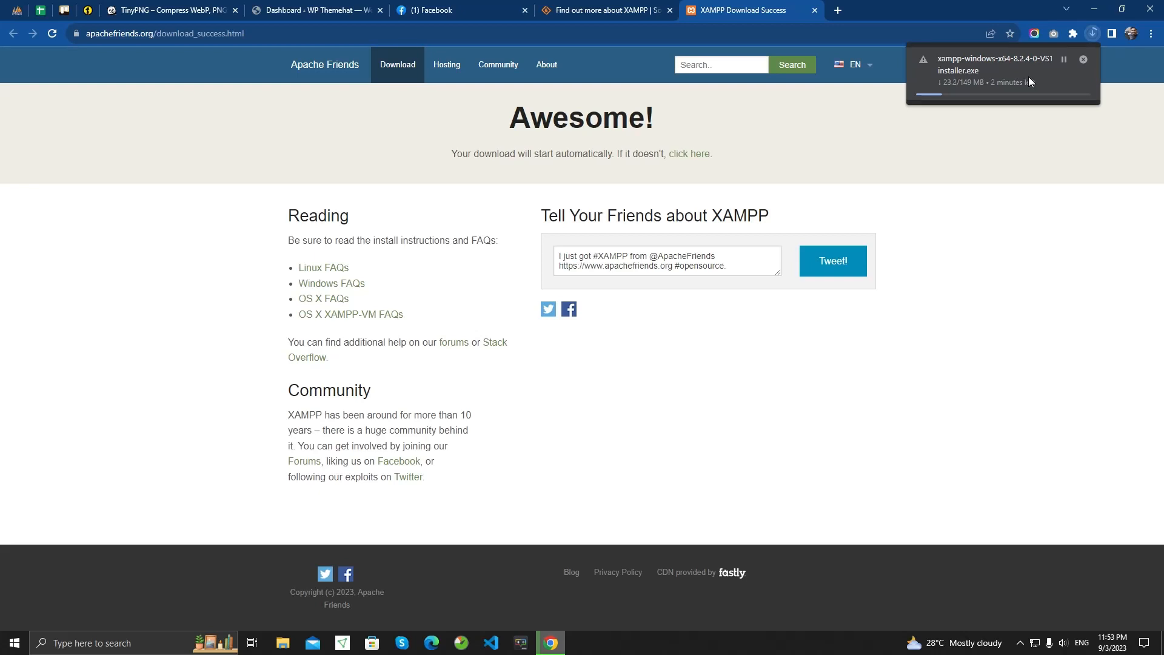
pyautogui.click(1063, 59)
# Step: Switch to File Explorer and run the already downloaded XAMPP 8.2.4-0-VS16 installer from the Downloads folder
pyautogui.click(282, 648)
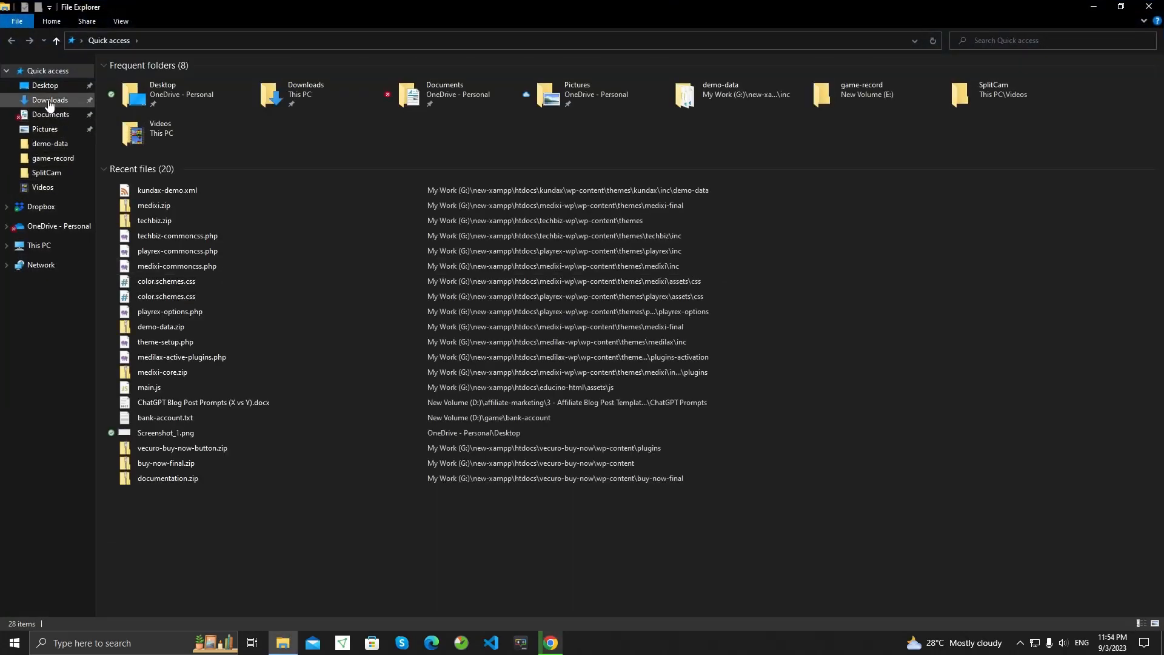
pyautogui.click(50, 100)
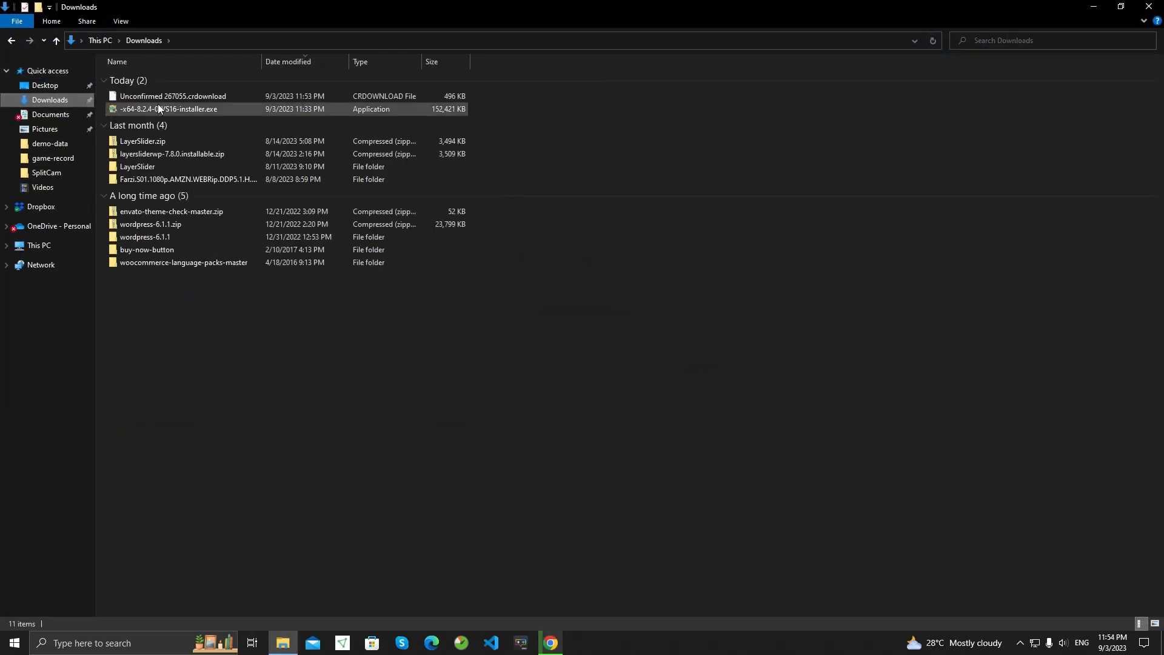
pyautogui.click(226, 109)
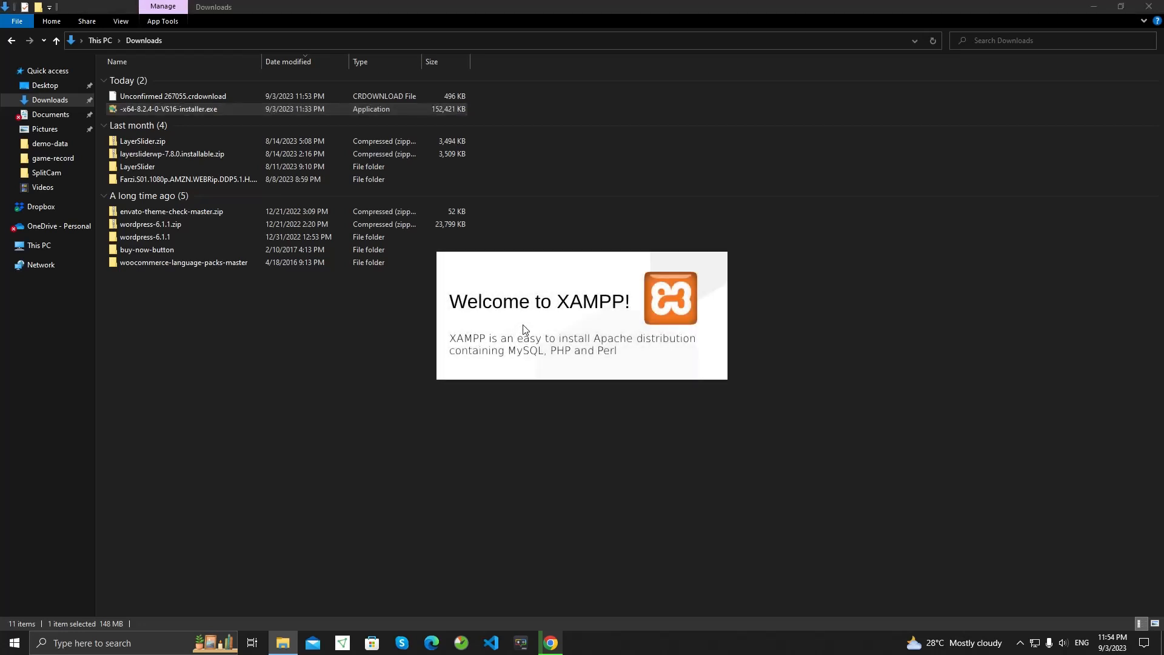
pyautogui.click(673, 372)
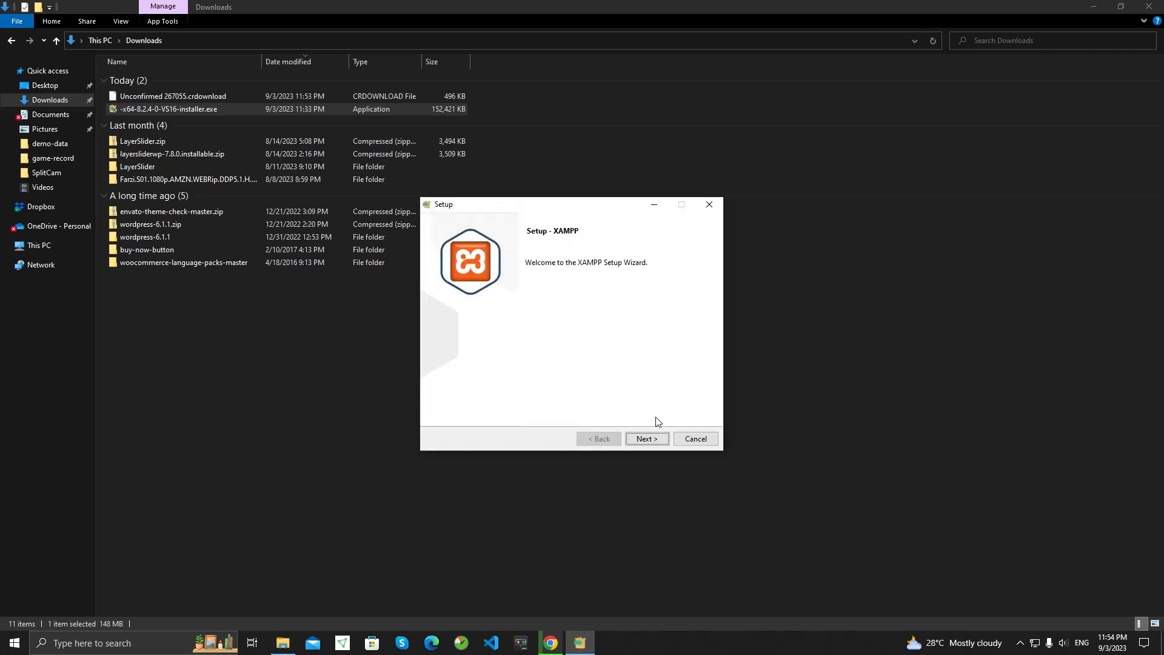
# Step: Begin the XAMPP setup, review the component list and accept it with all components selected
pyautogui.click(647, 440)
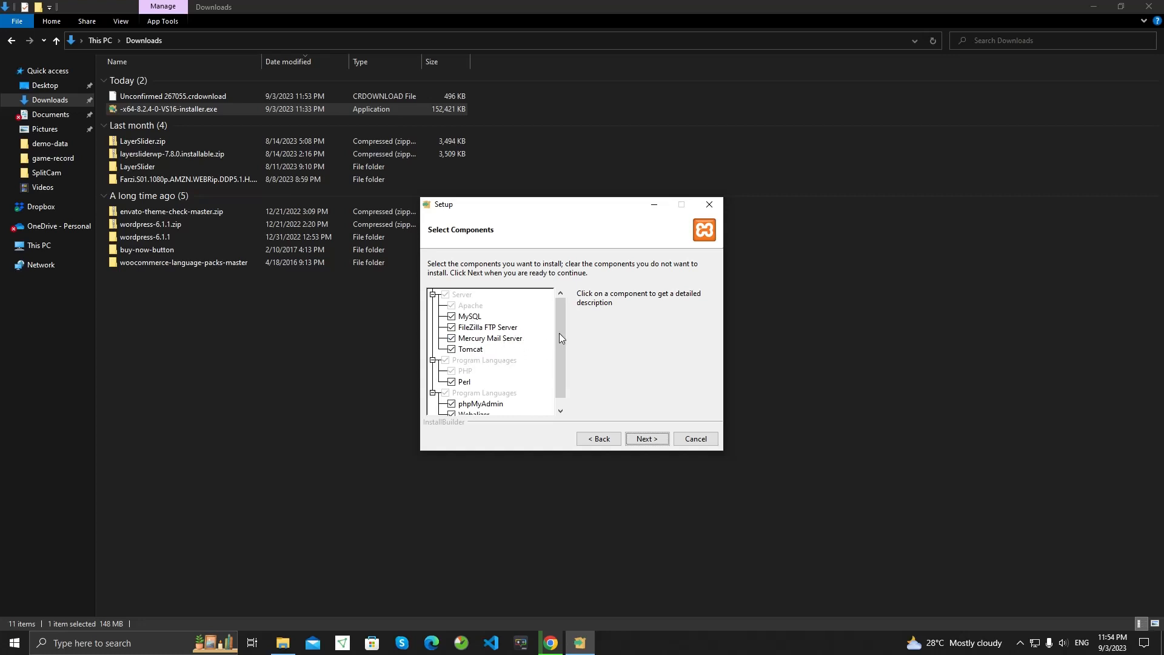
pyautogui.scroll(-3, 560, 338)
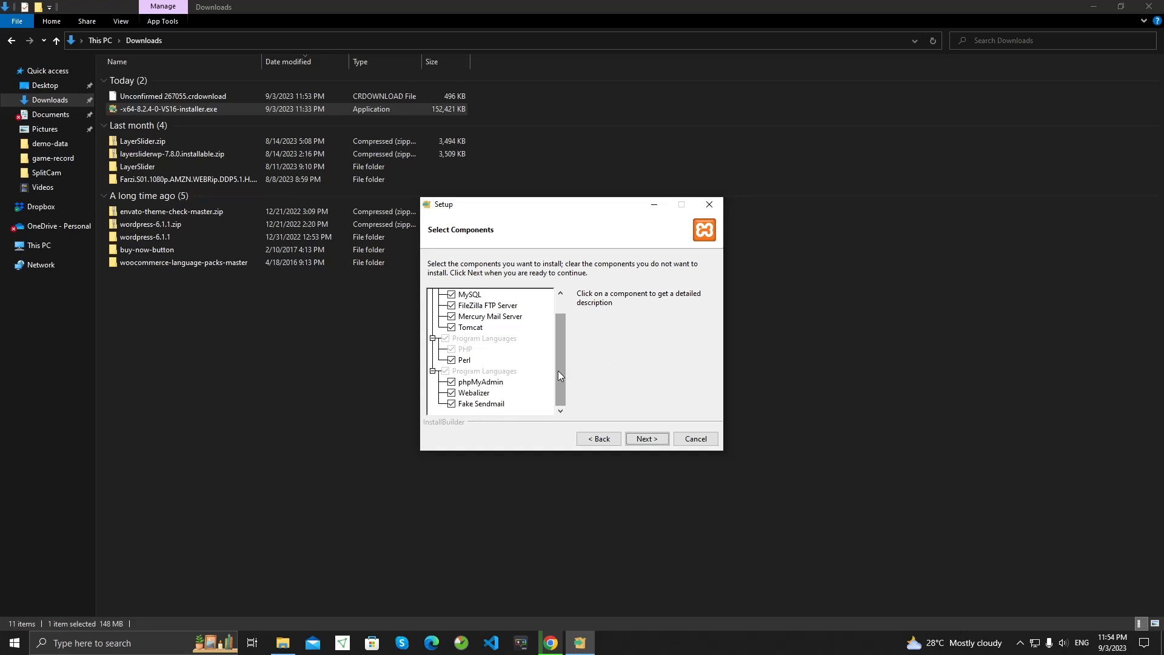
pyautogui.scroll(1, 558, 370)
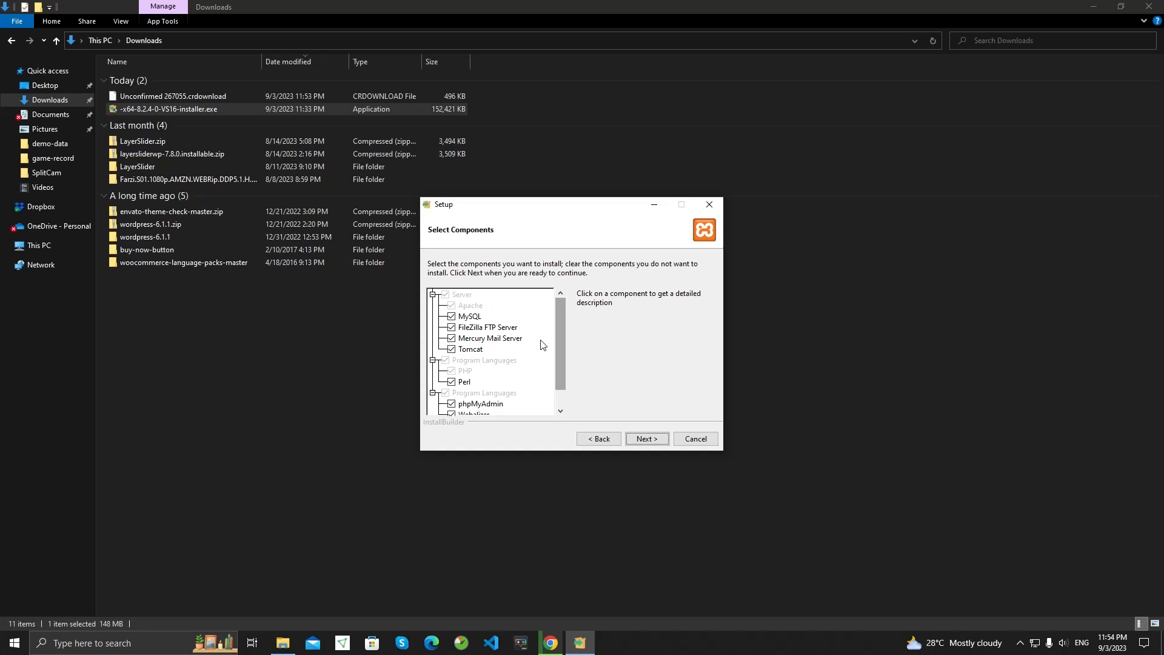
pyautogui.click(645, 439)
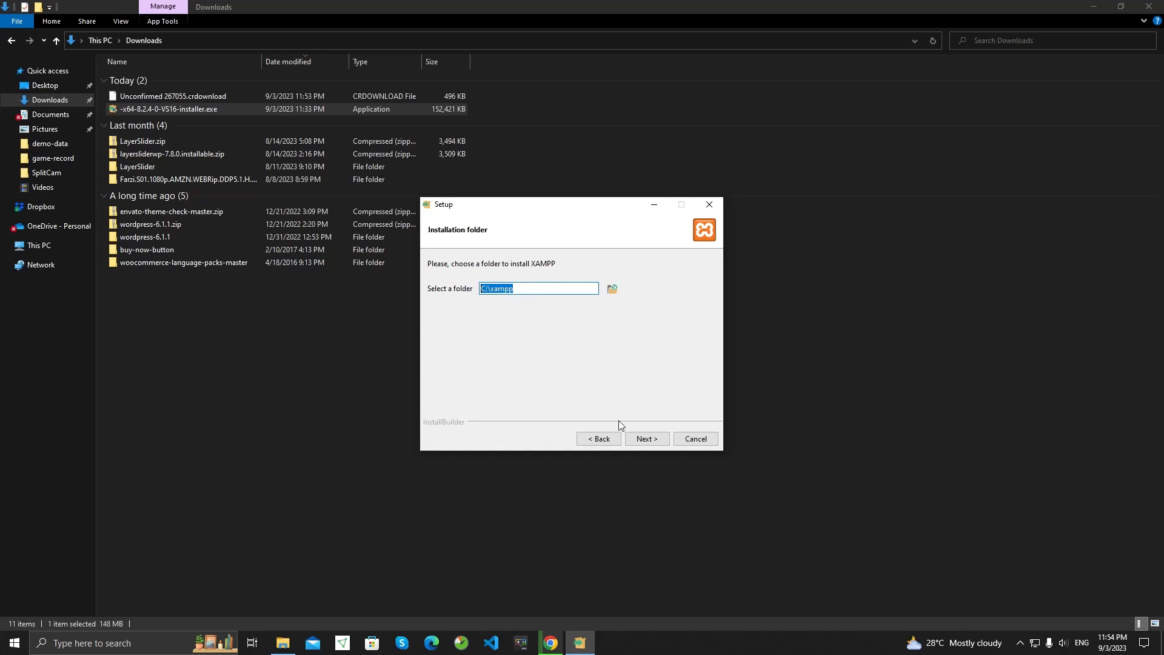
# Step: Install XAMPP to C:\xampp with English as the language, and finish the setup with the Control Panel set to start
pyautogui.click(646, 439)
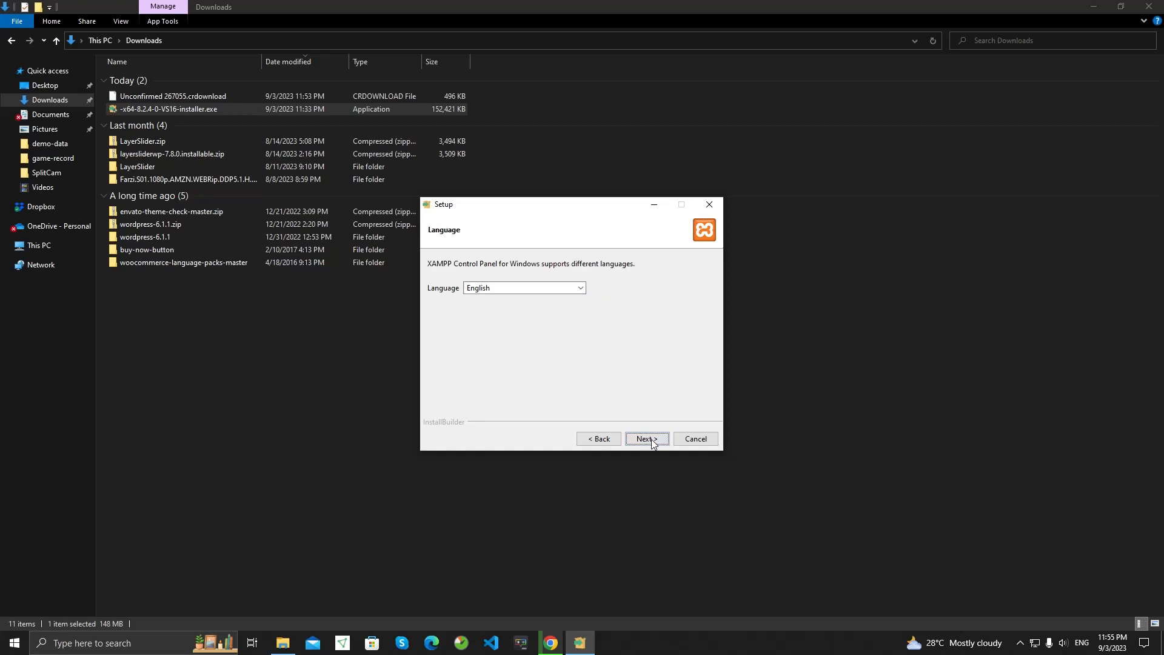
pyautogui.click(530, 292)
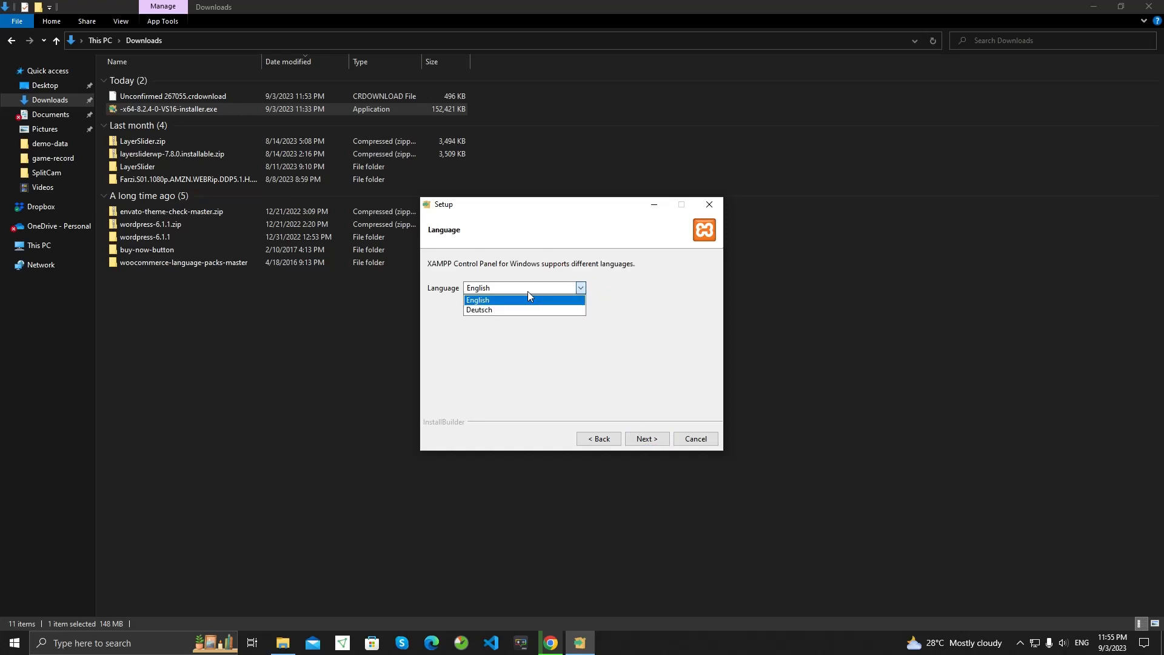
pyautogui.click(527, 290)
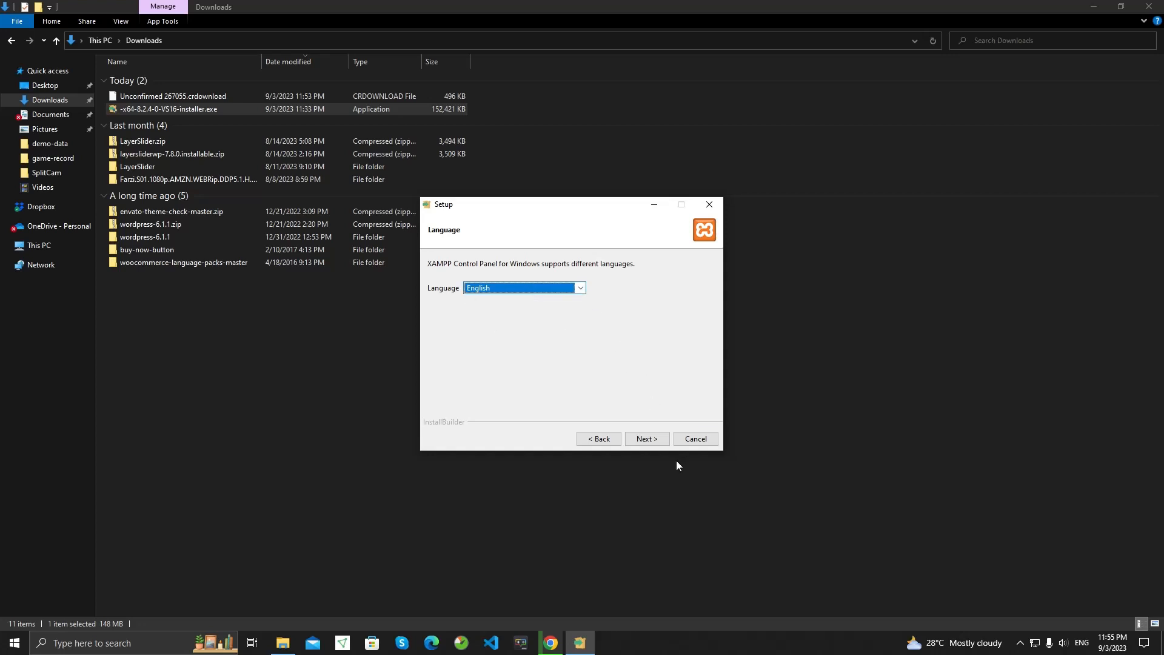
pyautogui.click(653, 442)
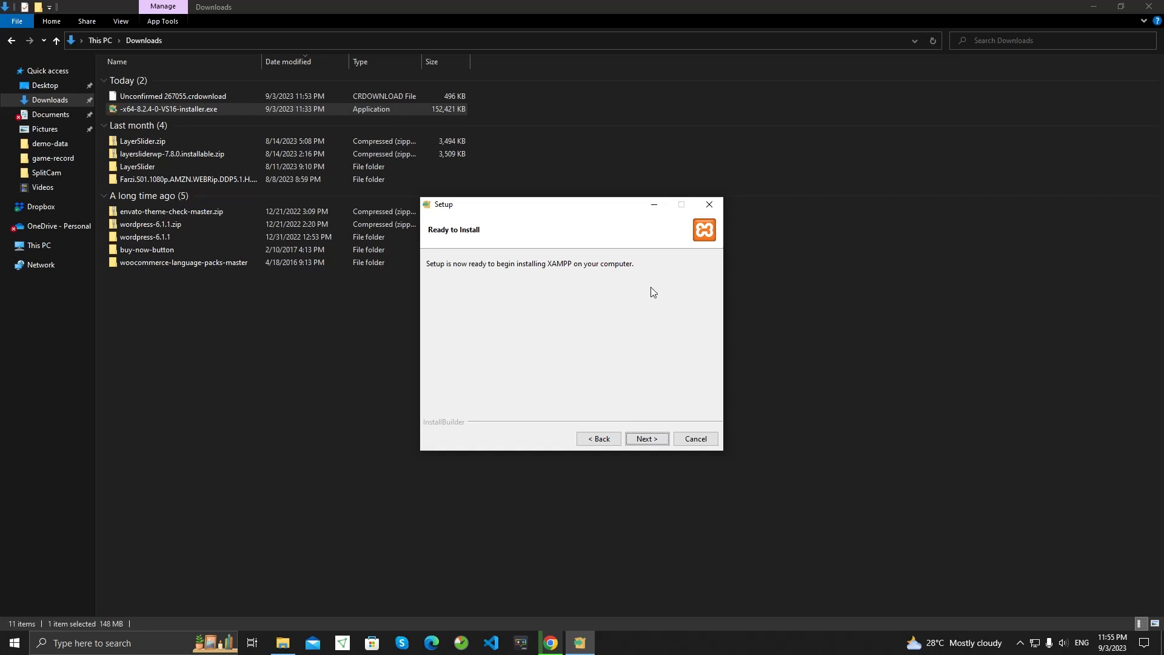
pyautogui.click(654, 438)
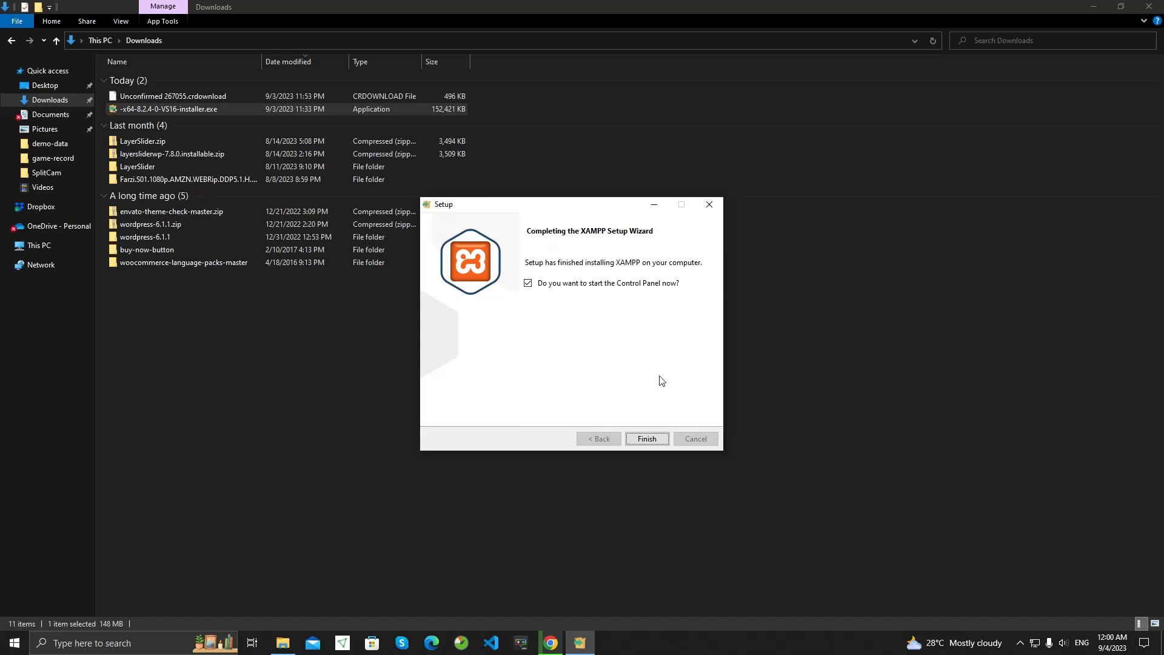
pyautogui.click(644, 440)
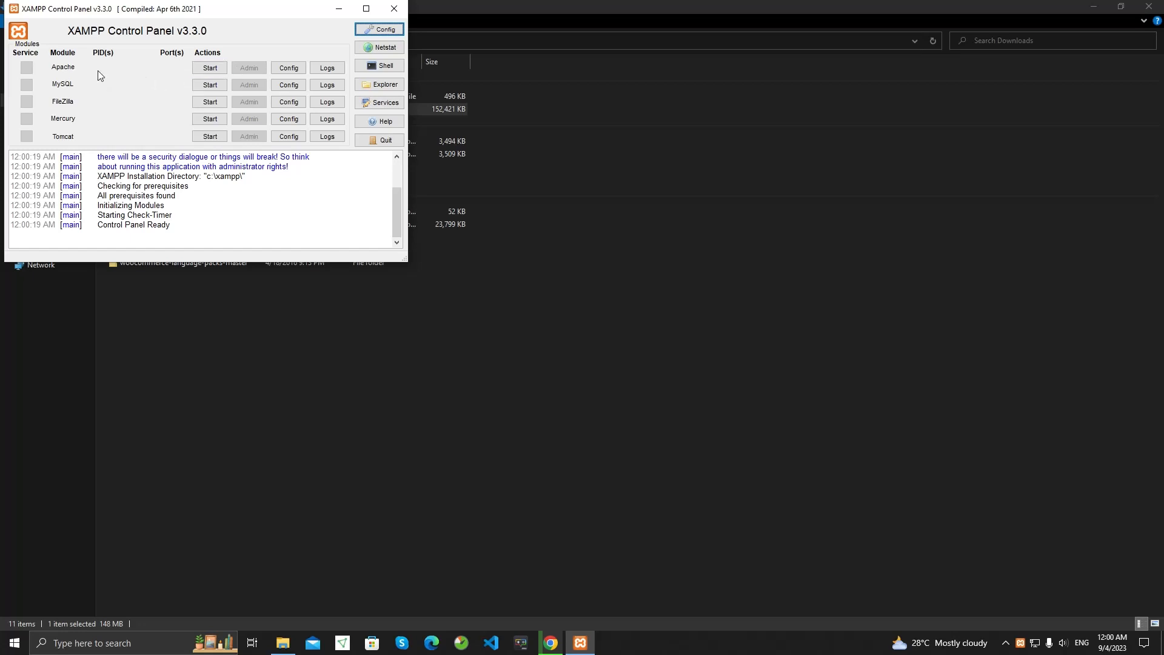
# Step: Start the Apache and MySQL modules, and close the XAMPP Control Panel window
pyautogui.click(215, 69)
pyautogui.click(213, 86)
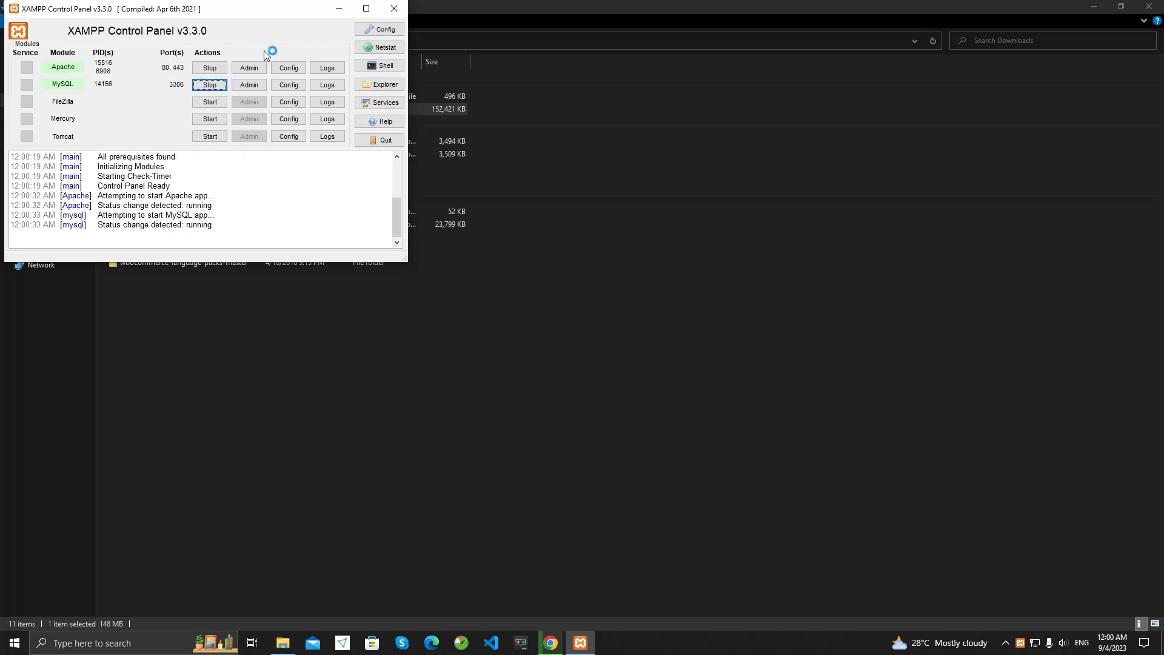
pyautogui.click(394, 9)
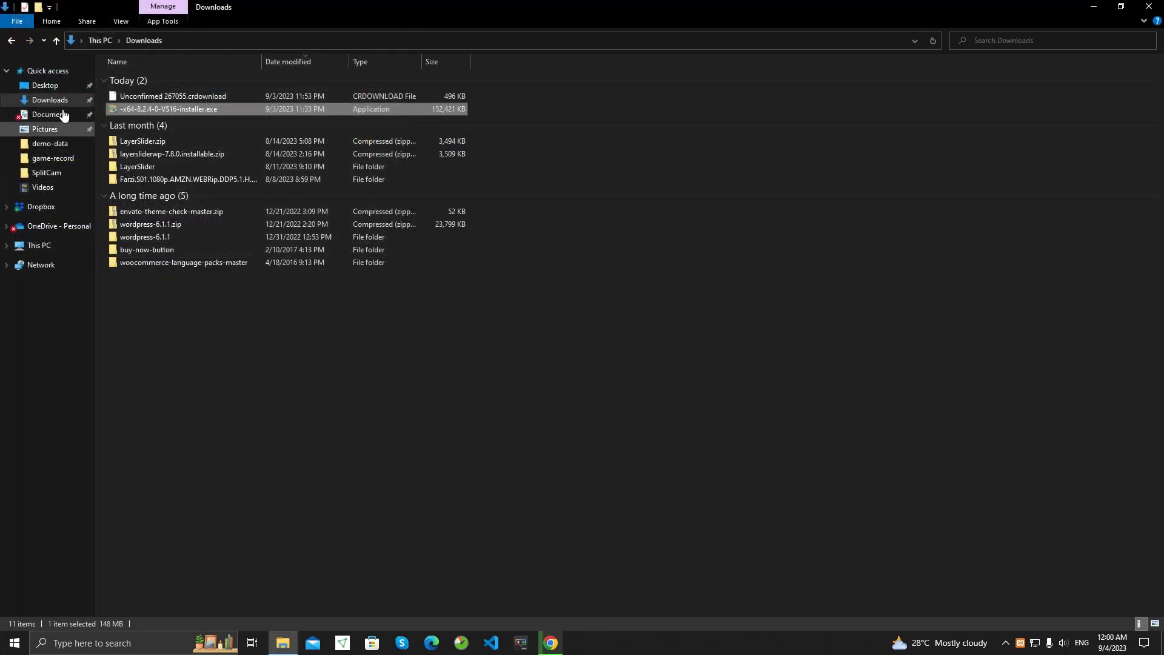
# Step: Go to the C:\xampp\htdocs folder in File Explorer
pyautogui.click(101, 38)
pyautogui.doubleClick(188, 181)
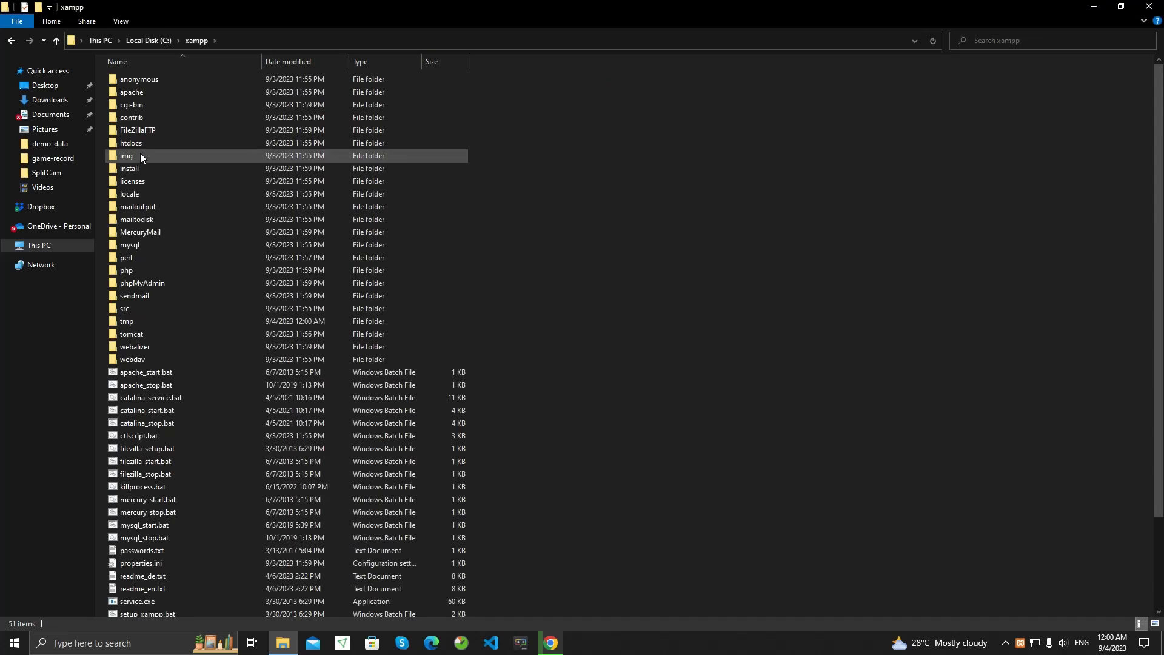
pyautogui.doubleClick(161, 147)
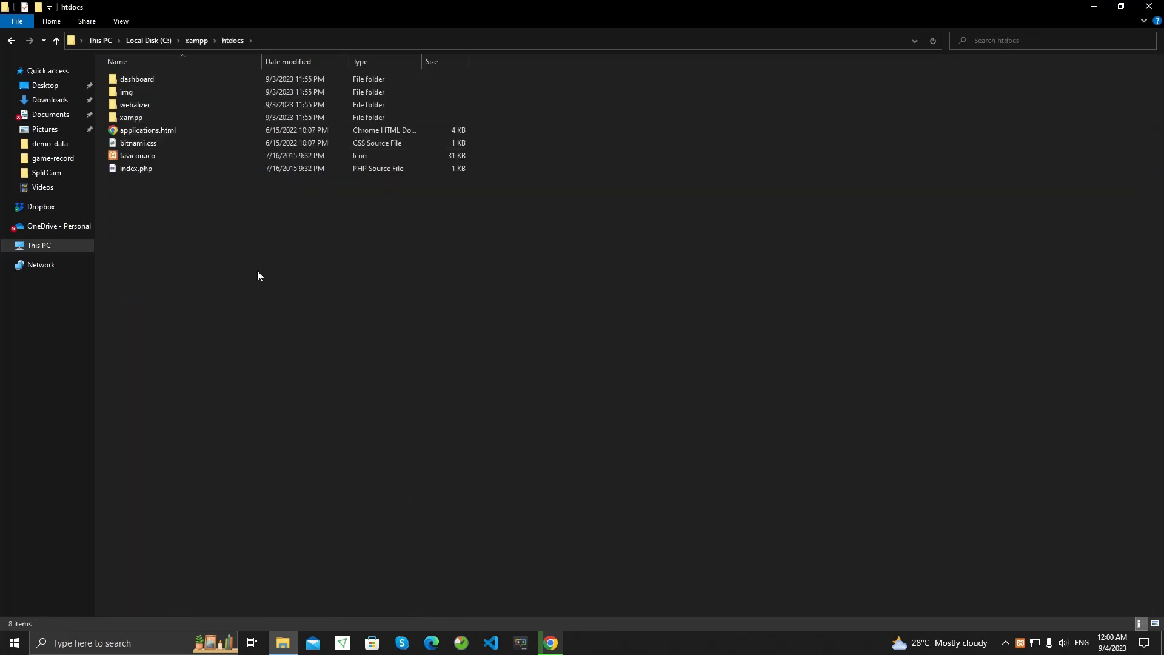
# Step: Create a new folder named php inside htdocs and open it
pyautogui.rightClick(213, 217)
pyautogui.moveTo(305, 366)
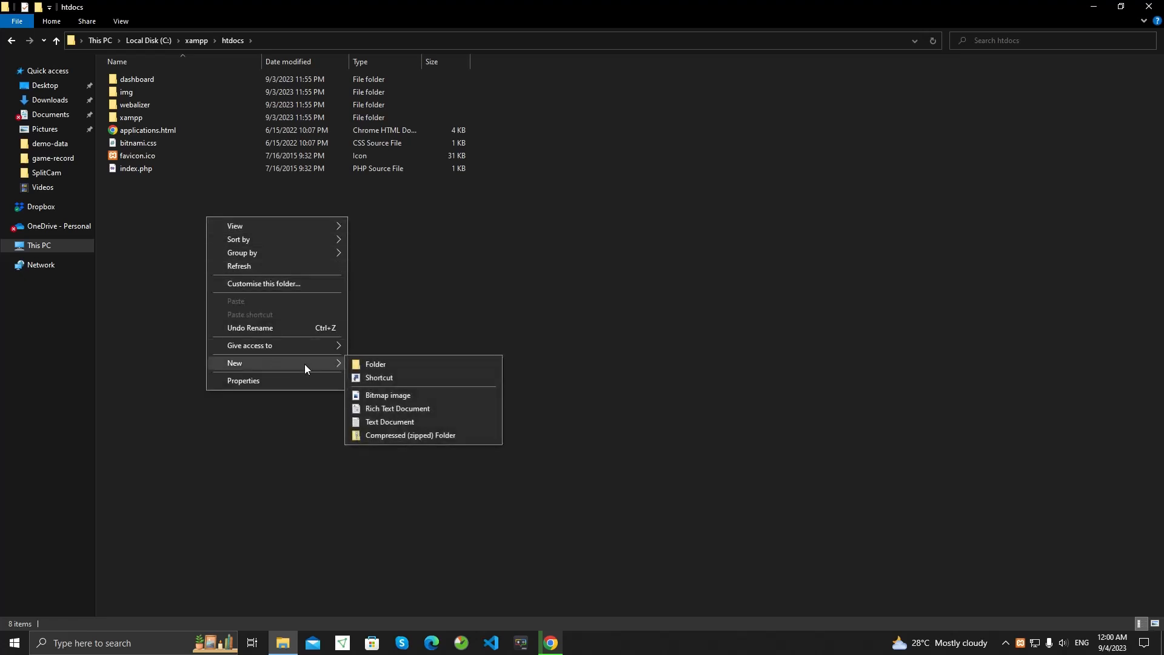
pyautogui.click(400, 367)
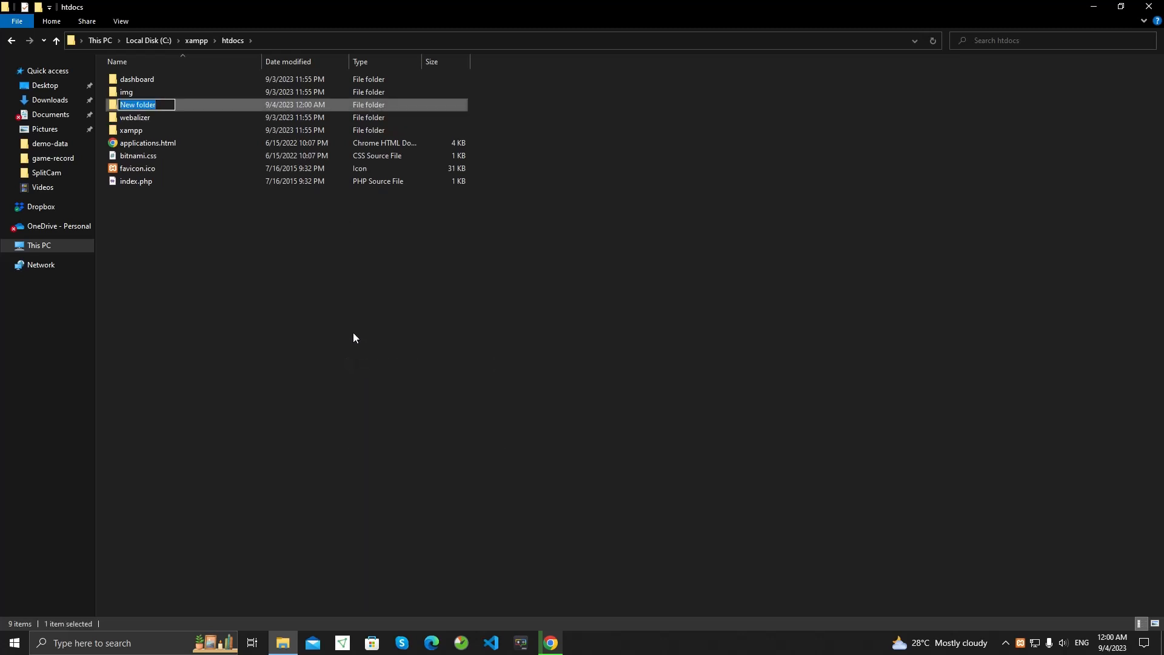
pyautogui.write('php')
pyautogui.press('Return')
pyautogui.press('Return')
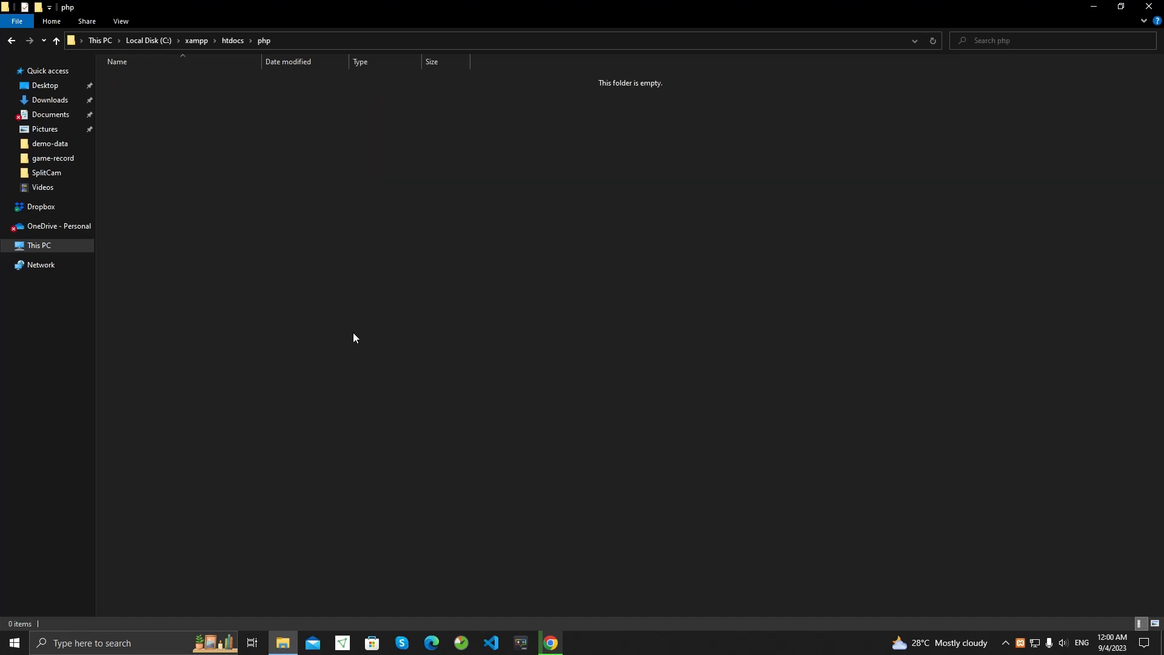
# Step: Create a text document in the php folder, rename it to index.php and accept the extension change
pyautogui.rightClick(258, 178)
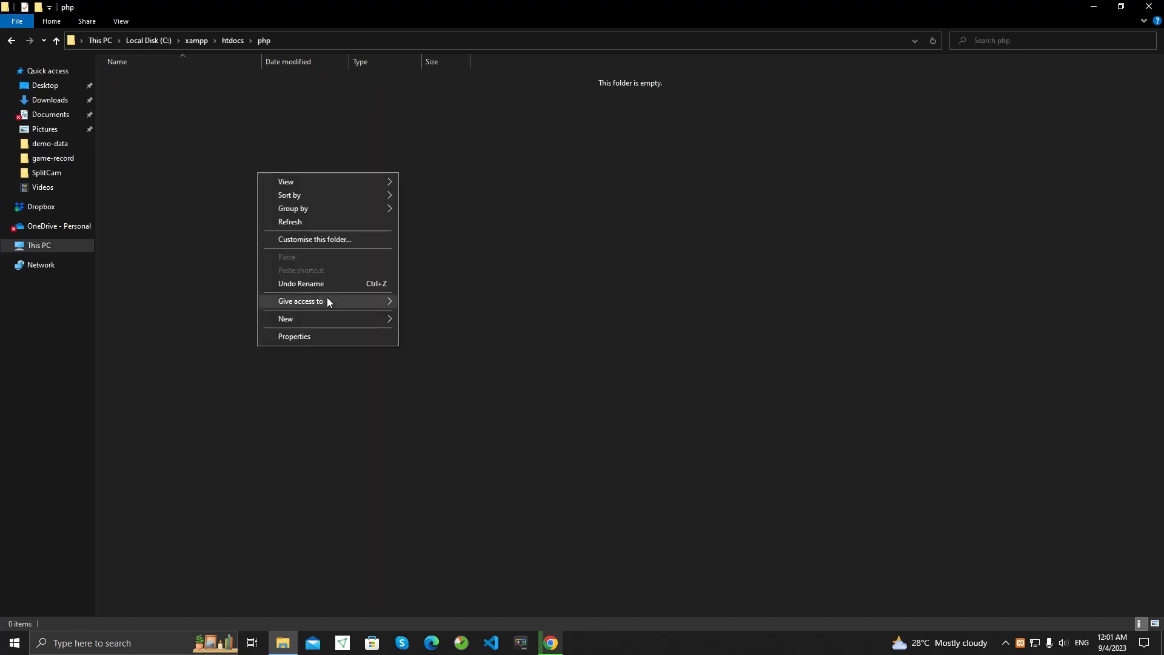
pyautogui.moveTo(343, 318)
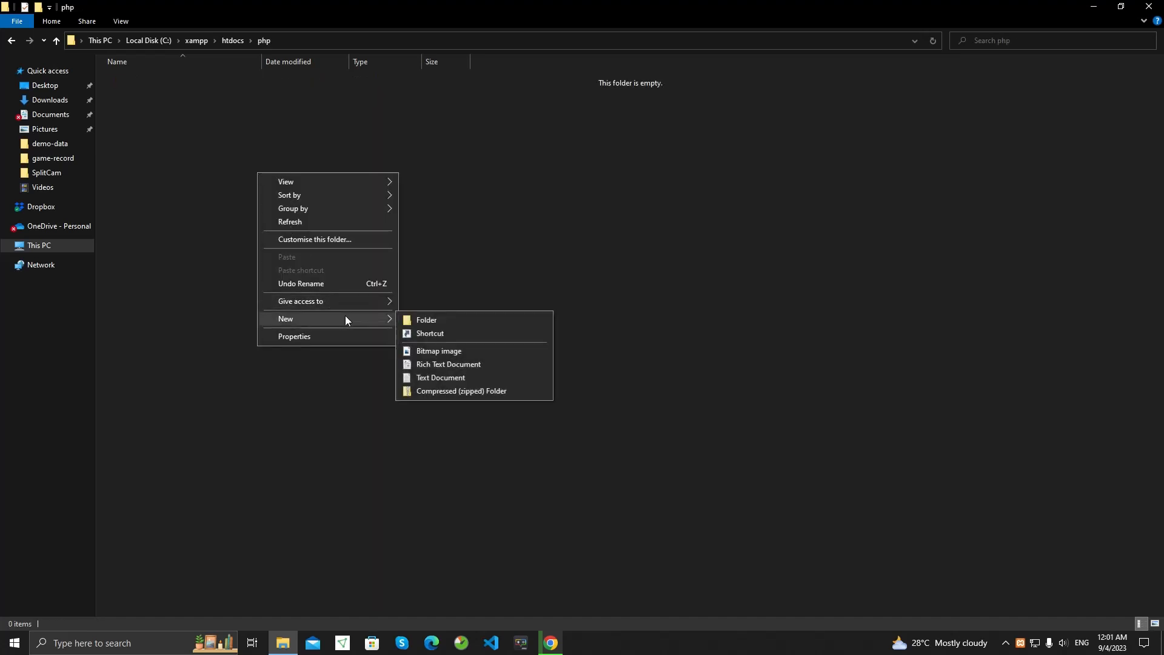
pyautogui.click(467, 376)
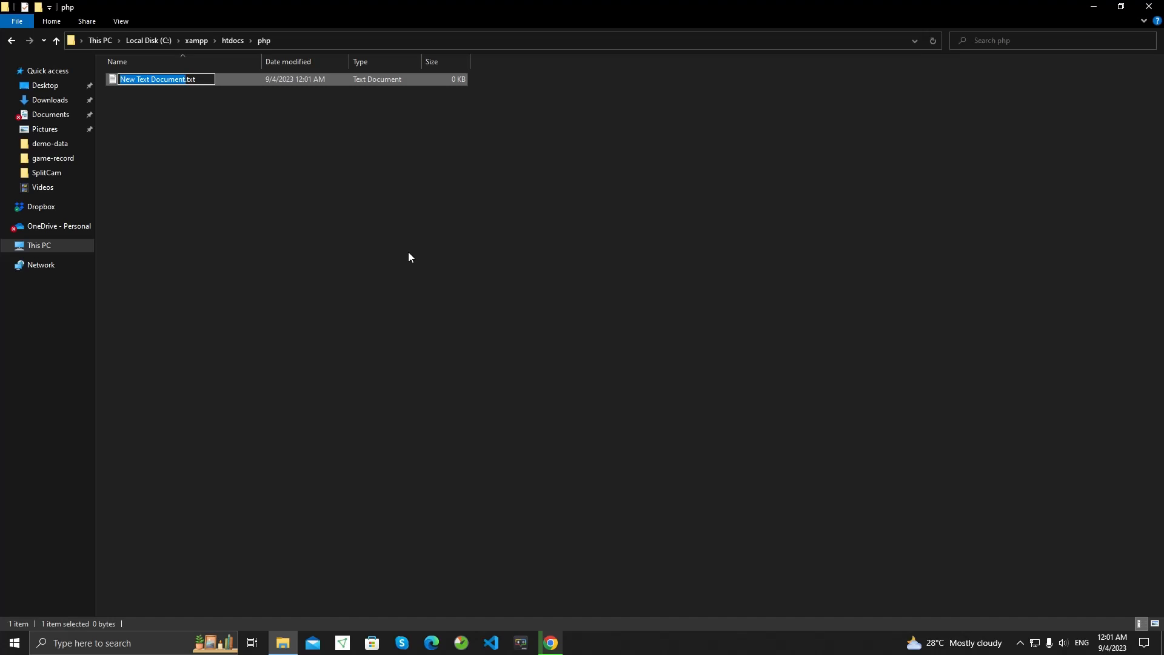
pyautogui.press('BackSpace')
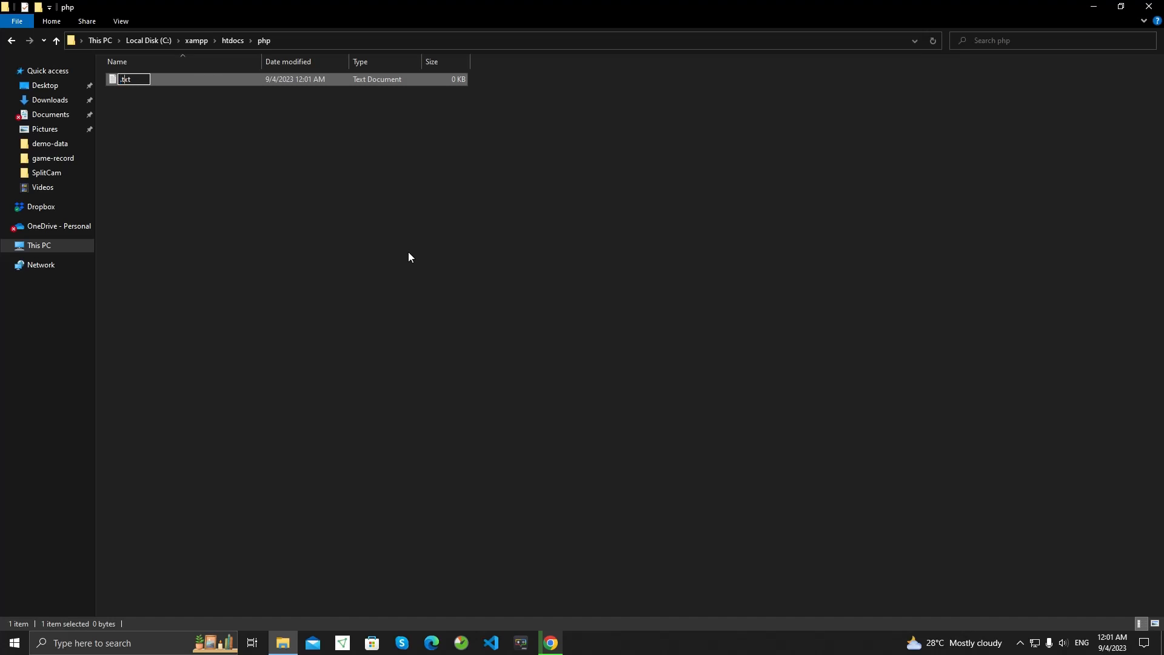
pyautogui.press('BackSpace')
pyautogui.press('BackSpace')
pyautogui.press('BackSpace')
pyautogui.write('index.php')
pyautogui.press('Return')
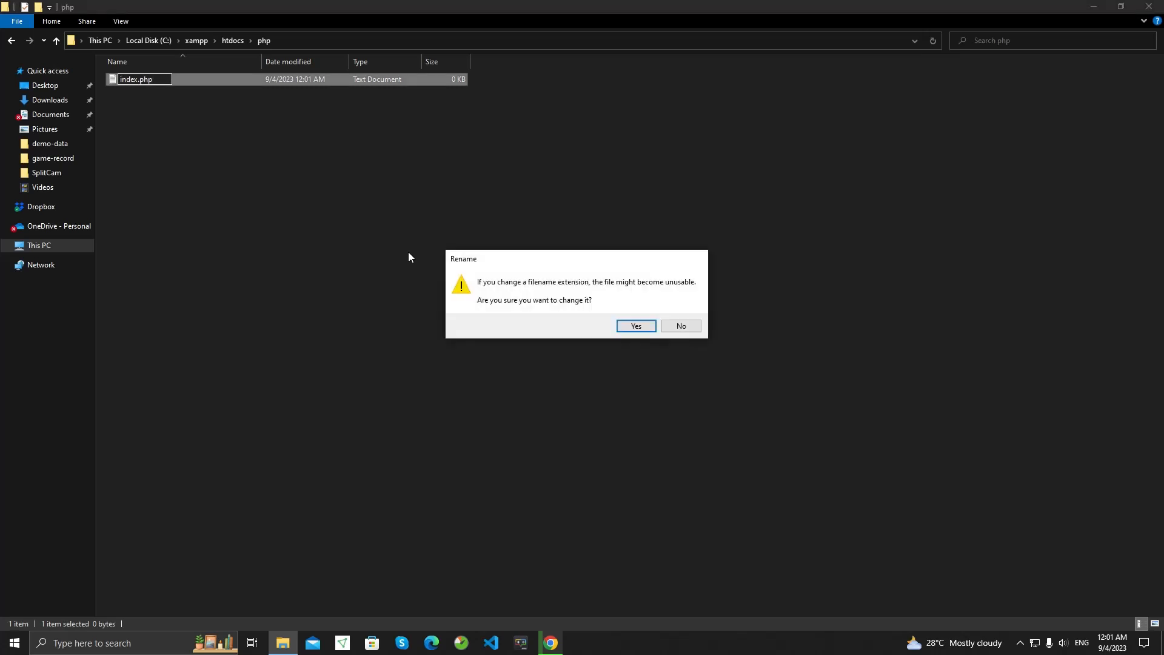
pyautogui.click(632, 330)
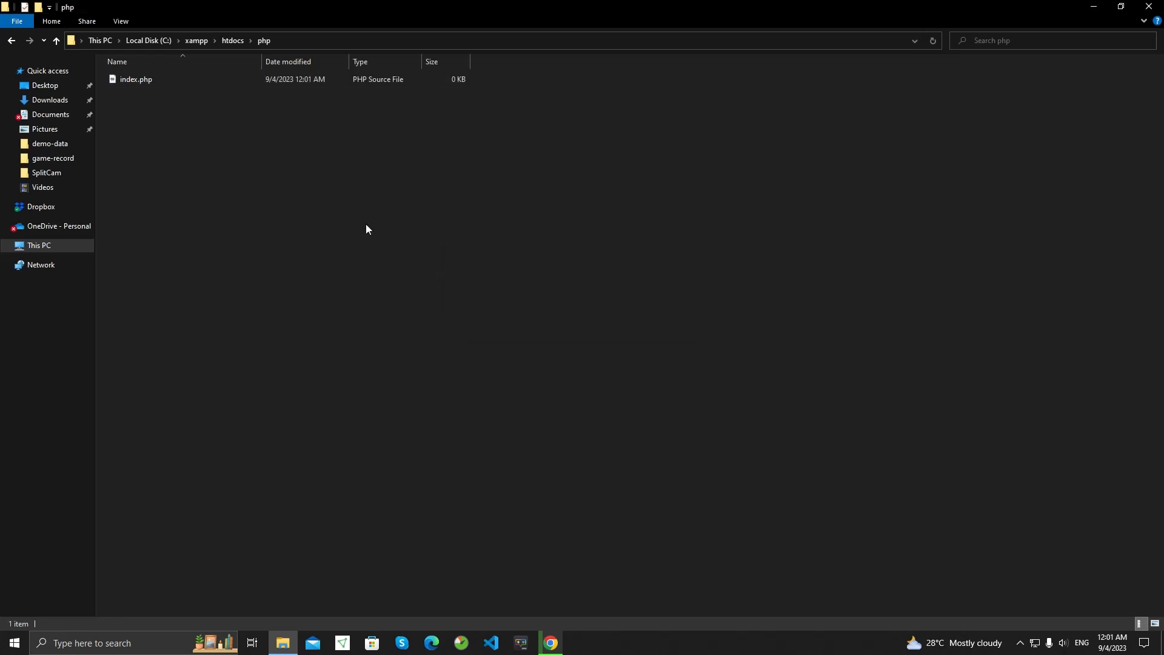
# Step: Open index.php in Visual Studio Code, write <?php followed by an indented echo 'hello world'; and save the file
pyautogui.click(168, 80)
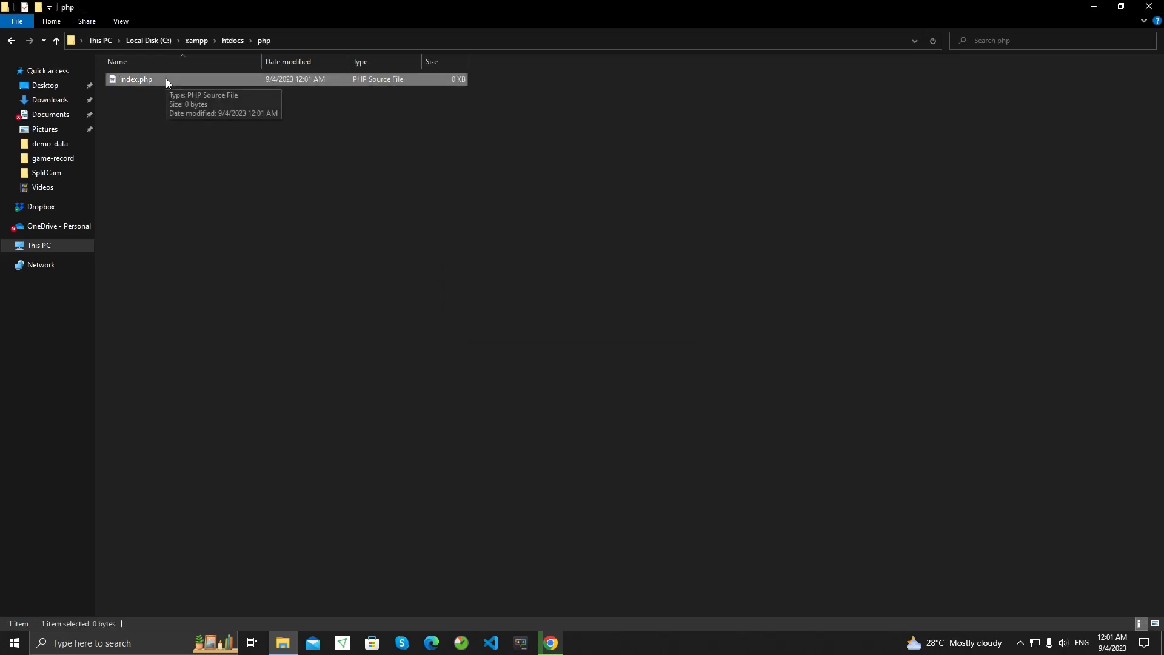
pyautogui.doubleClick(166, 78)
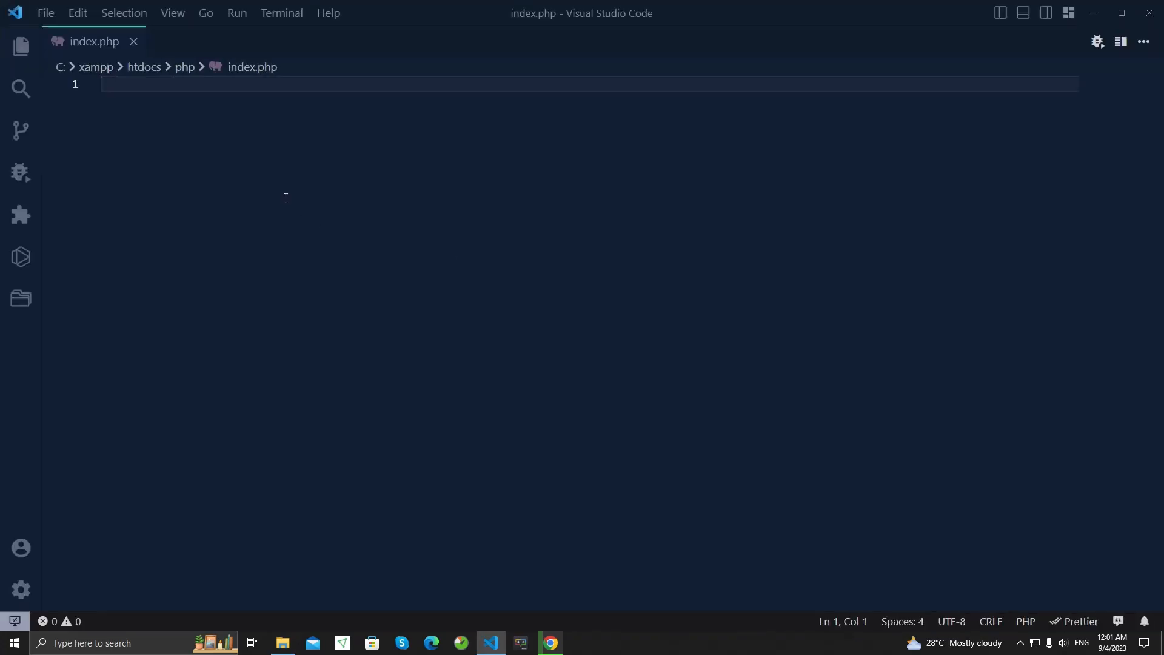
pyautogui.write('<?p')
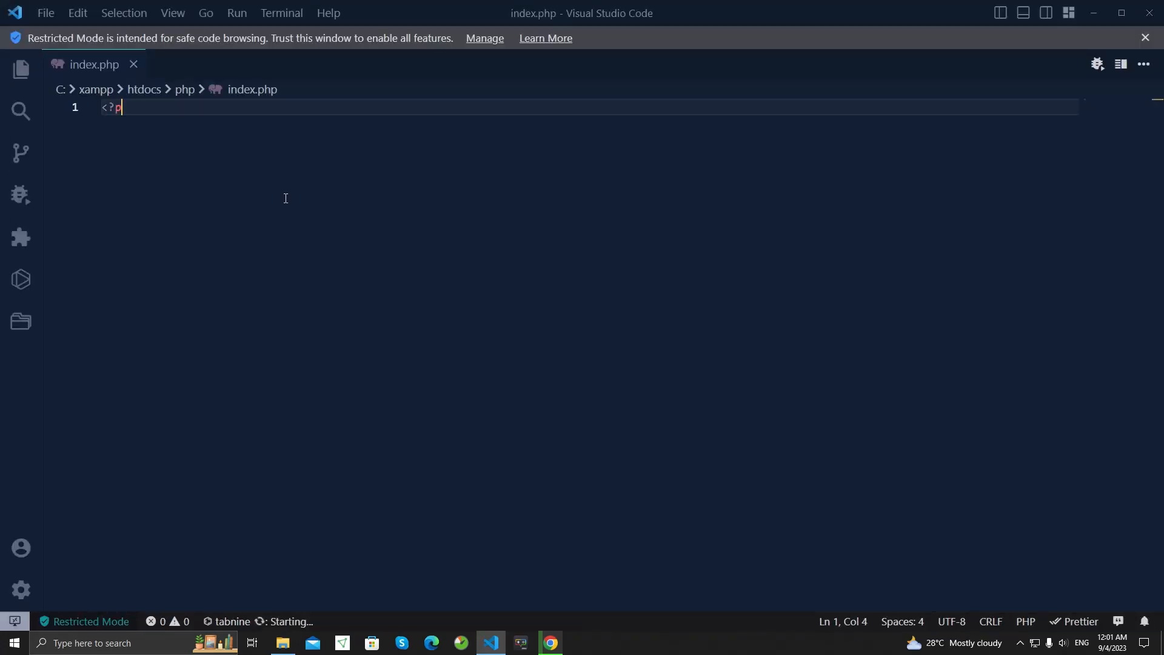
pyautogui.write('hp')
pyautogui.press('Return')
pyautogui.press('Tab')
pyautogui.write('e')
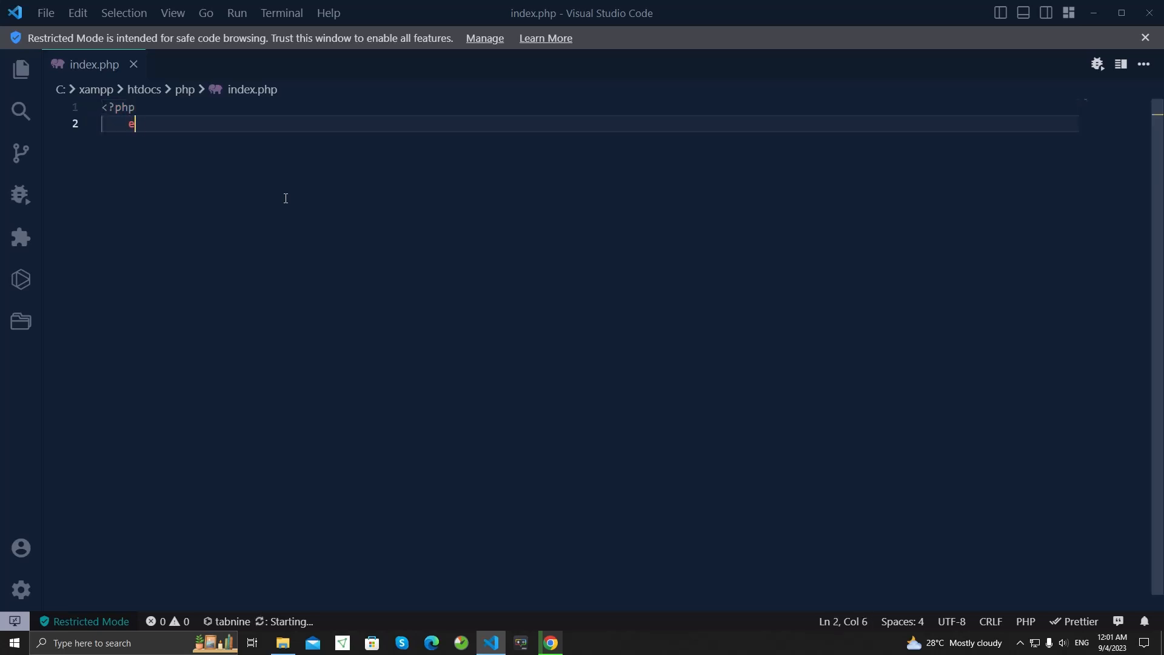
pyautogui.write("cho 'hello world';")
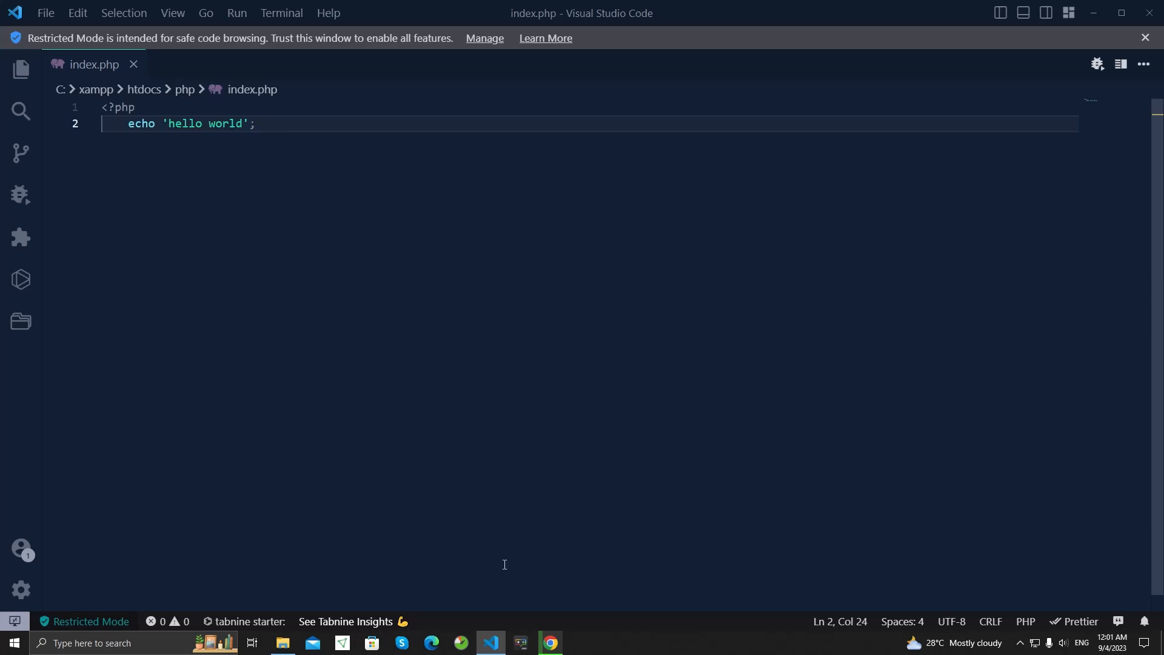
# Step: Switch to Chrome and enter the address localhost/php in a new tab, without the autocompleted remainder
pyautogui.click(551, 642)
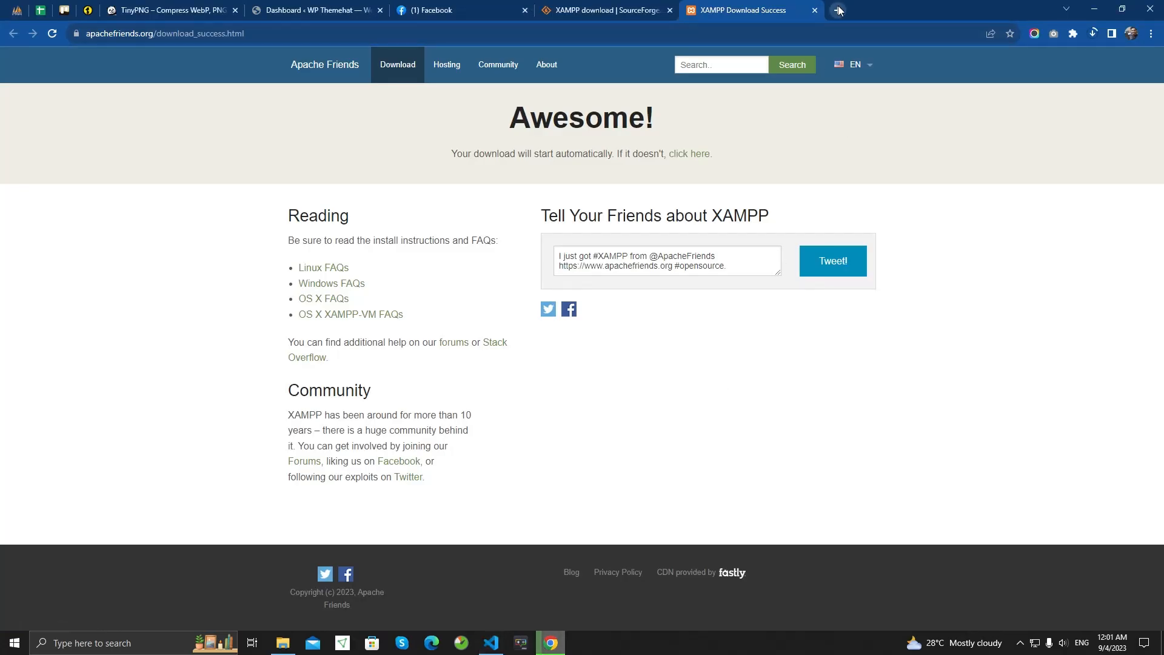
pyautogui.click(838, 11)
pyautogui.write('lo')
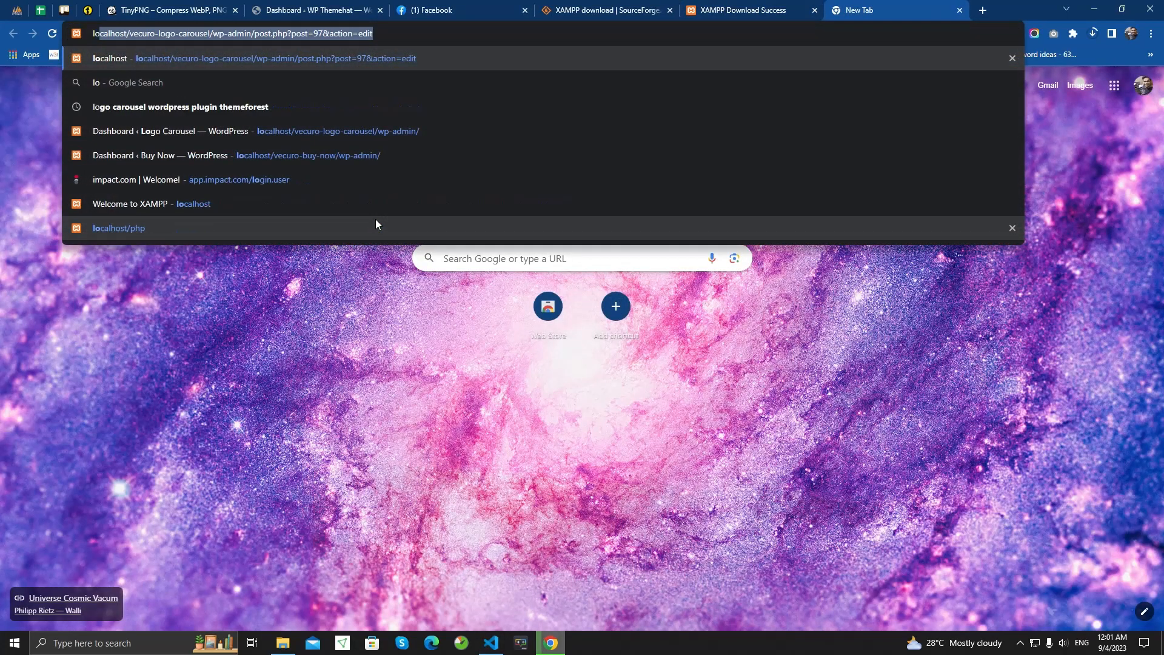
pyautogui.write('ca')
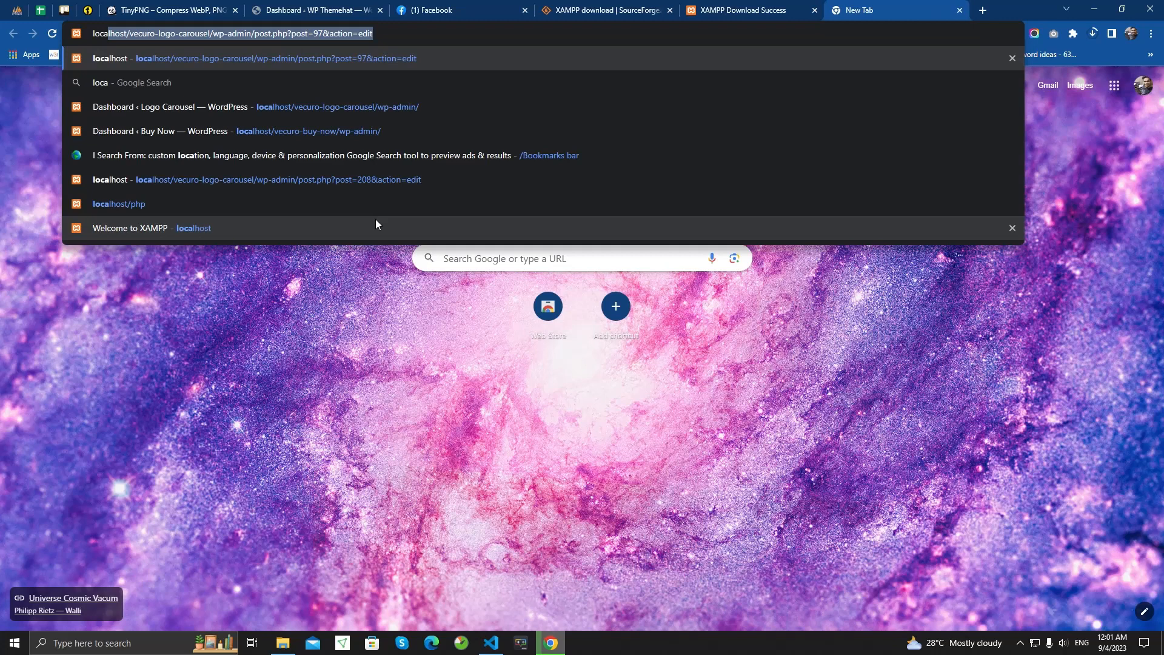
pyautogui.press('Right')
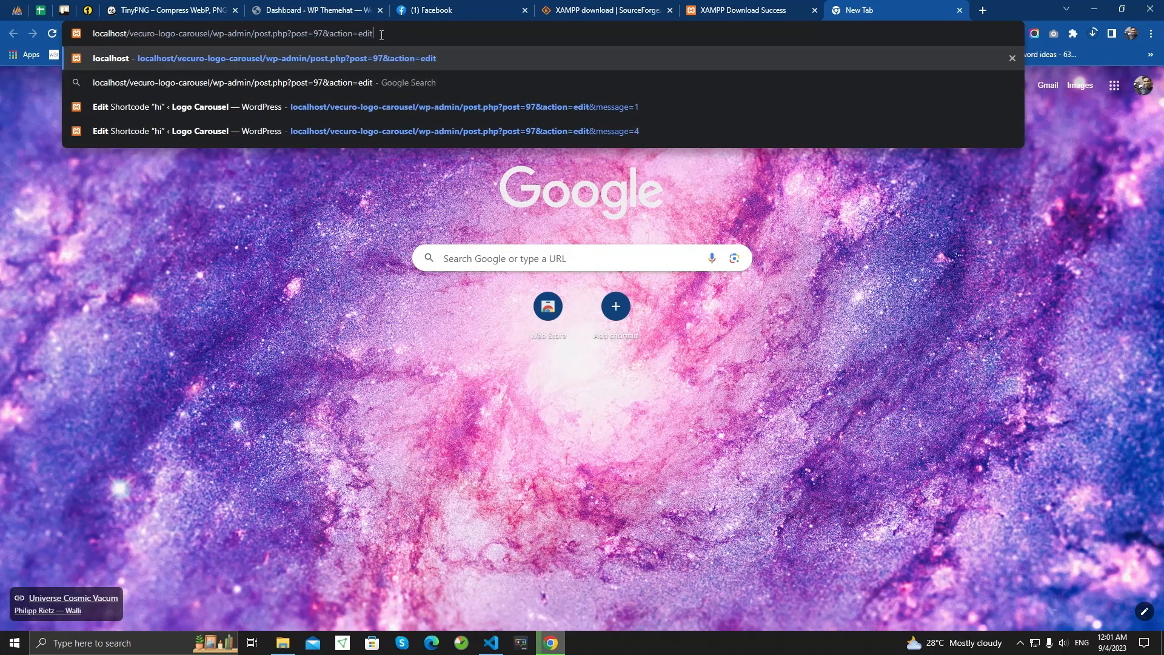
pyautogui.moveTo(381, 35); pyautogui.dragTo(129, 35)
pyautogui.press('BackSpace')
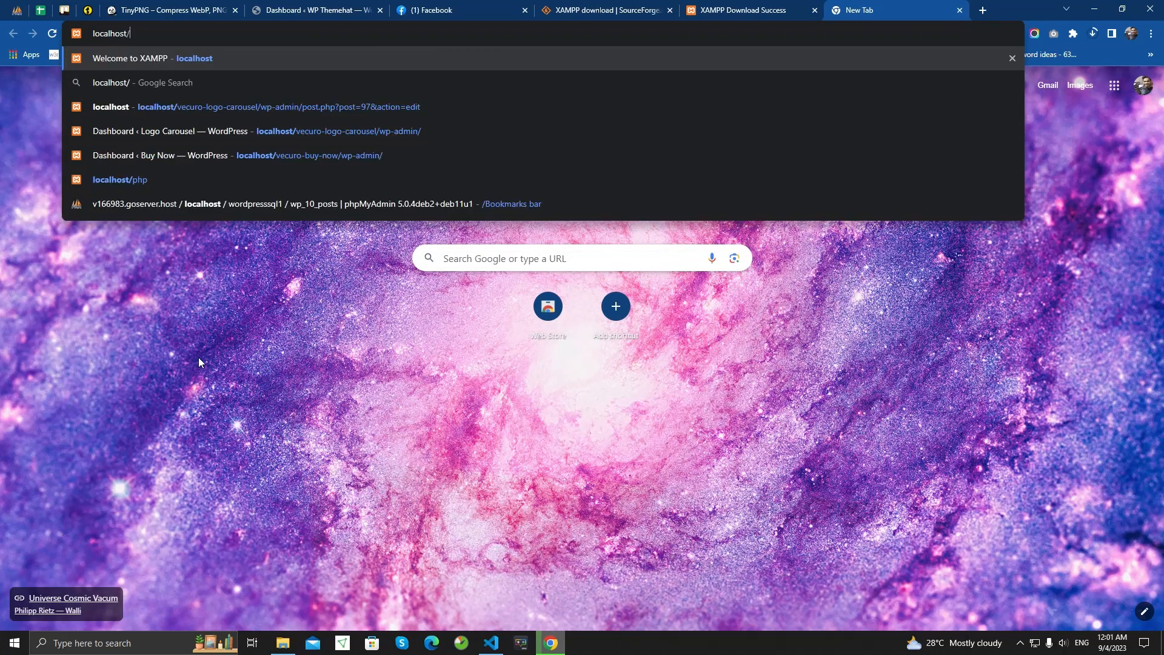
pyautogui.write('php')
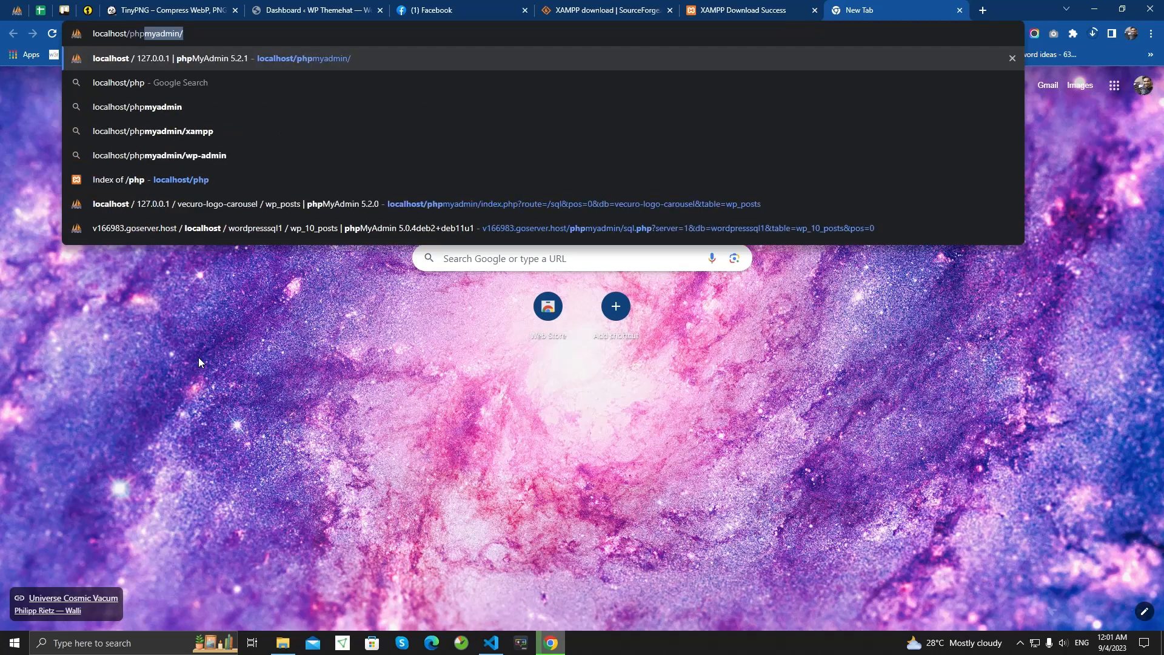
pyautogui.press('BackSpace')
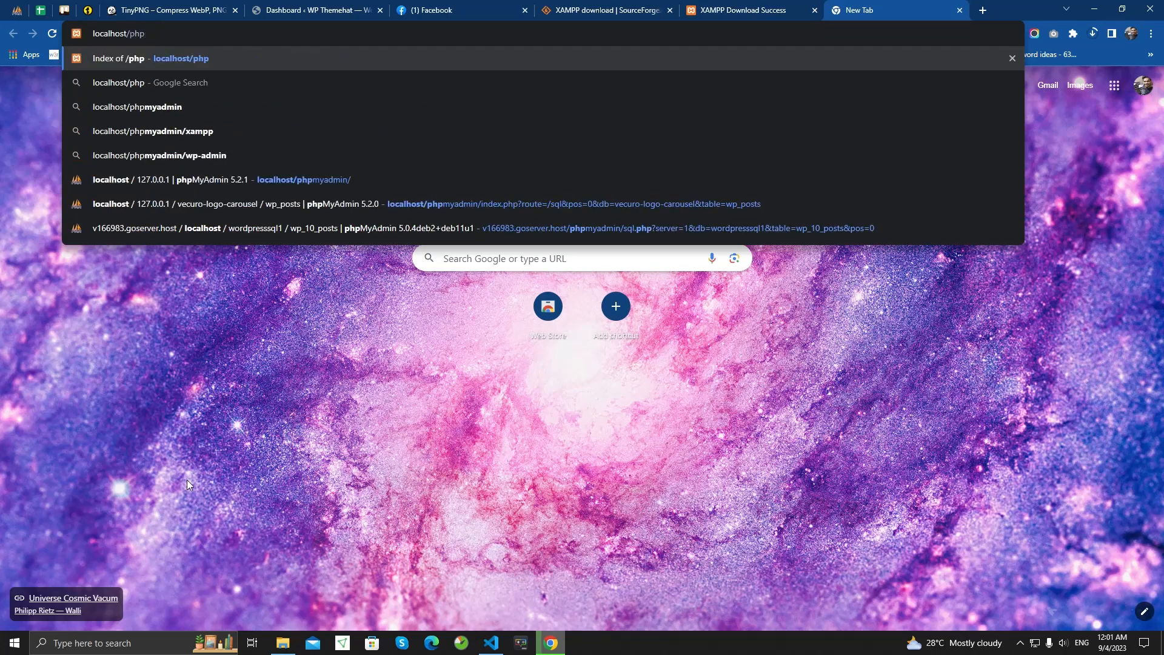
# Step: Switch to File Explorer and check the php folder inside htdocs against the localhost/php address
pyautogui.click(282, 642)
pyautogui.click(232, 40)
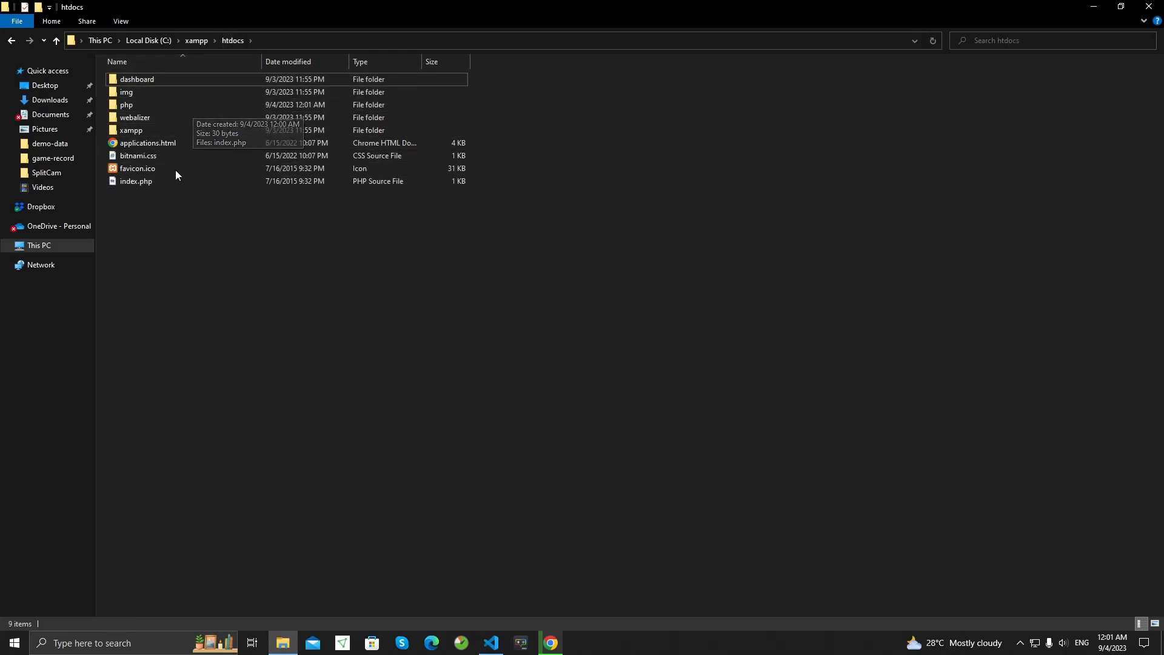
pyautogui.doubleClick(158, 105)
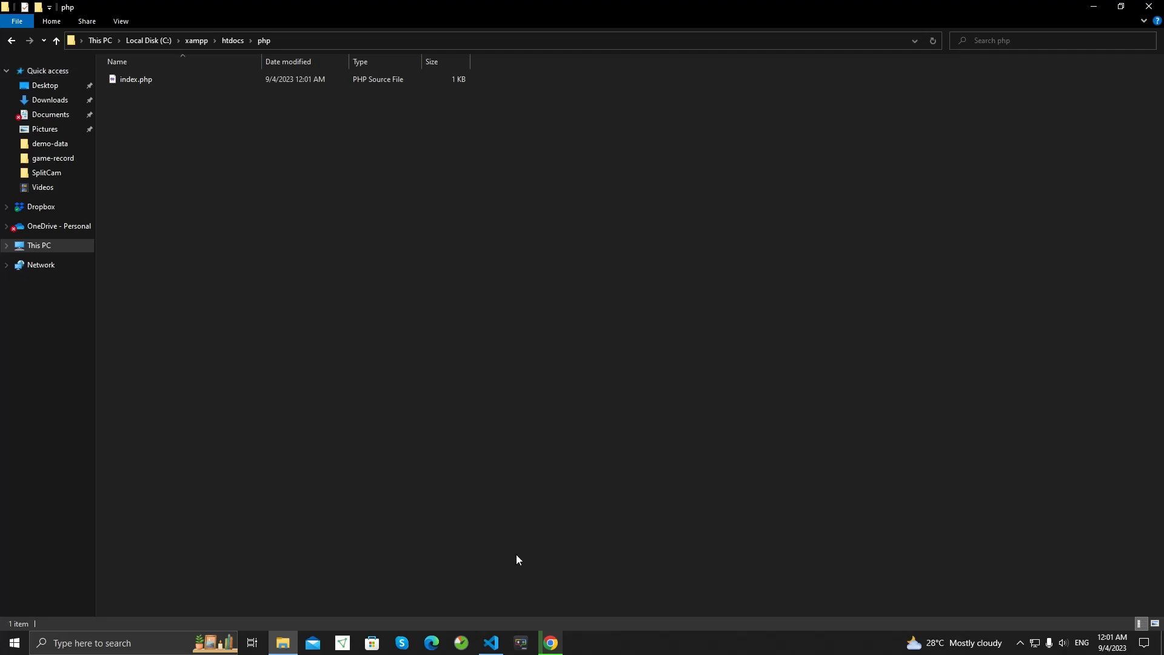
# Step: Return to Chrome, load localhost/php and examine the page's output
pyautogui.click(551, 643)
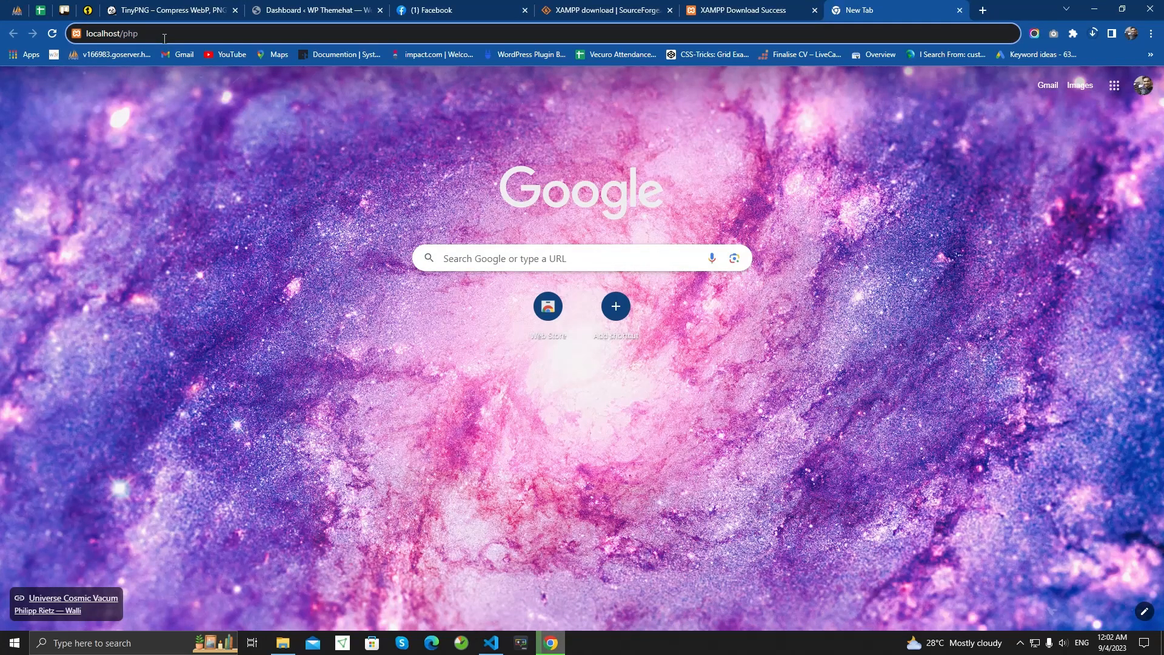
pyautogui.press('Return')
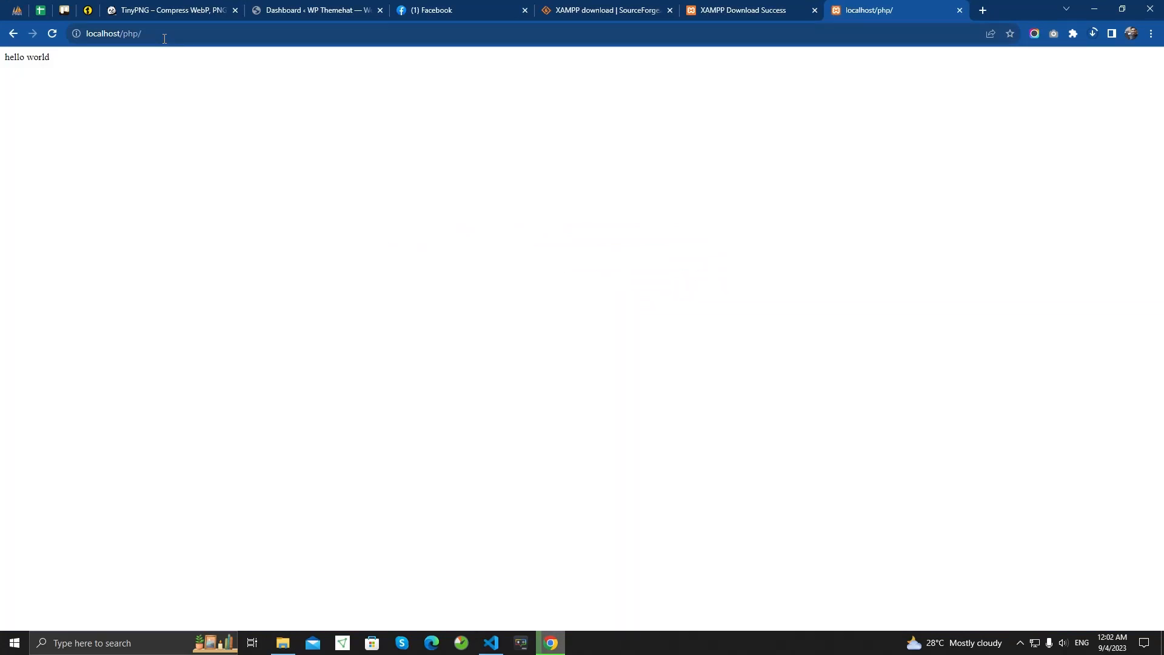
pyautogui.moveTo(44, 89); pyautogui.dragTo(5, 88)
pyautogui.click(77, 91)
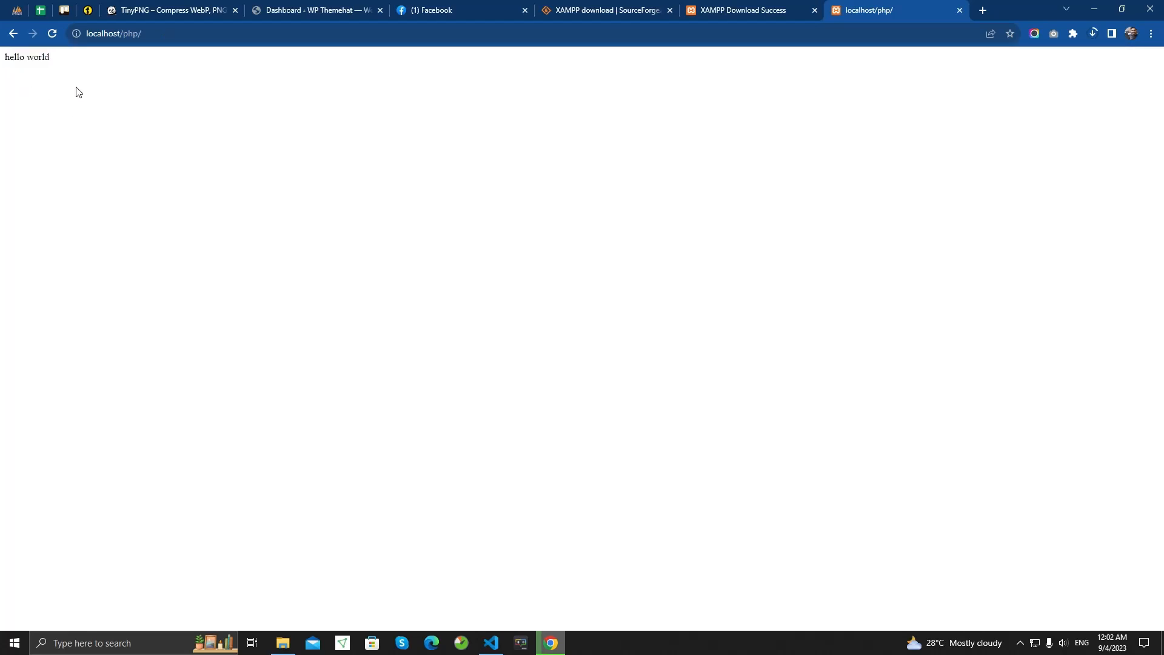